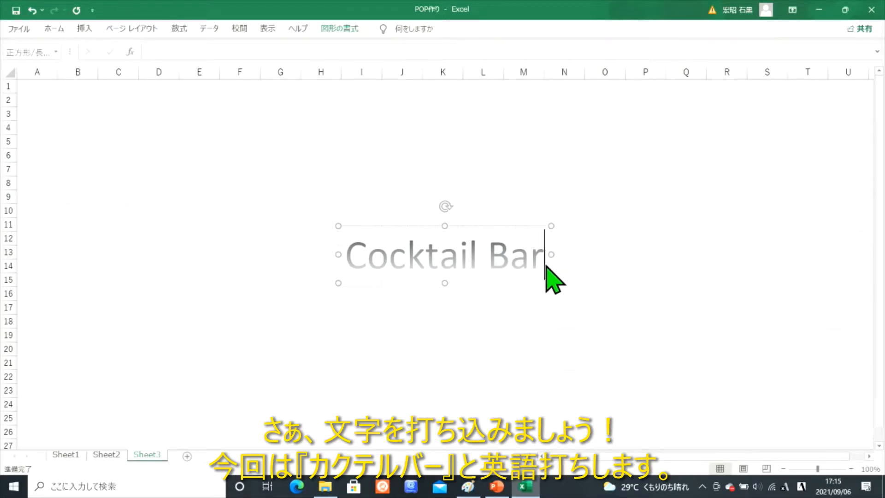
- Apply the Square (四角) transform text effect to the Cocktail Bar WordArt
click(589, 249)
click(482, 225)
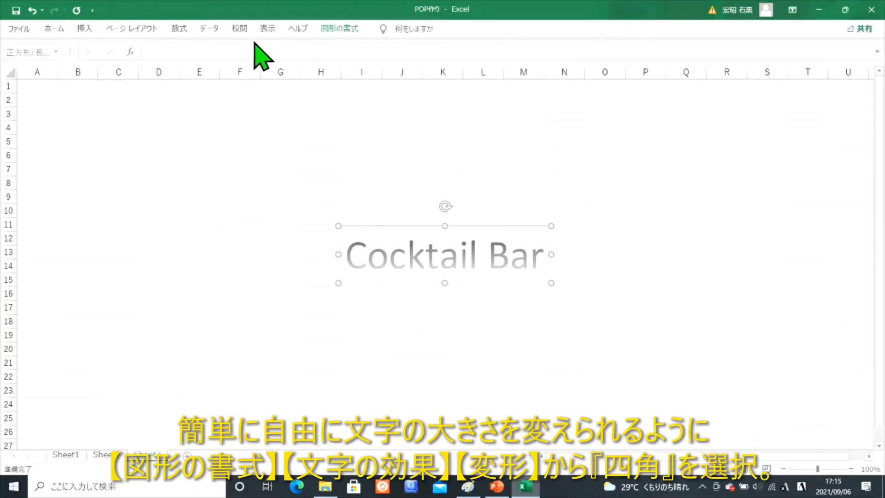
click(340, 30)
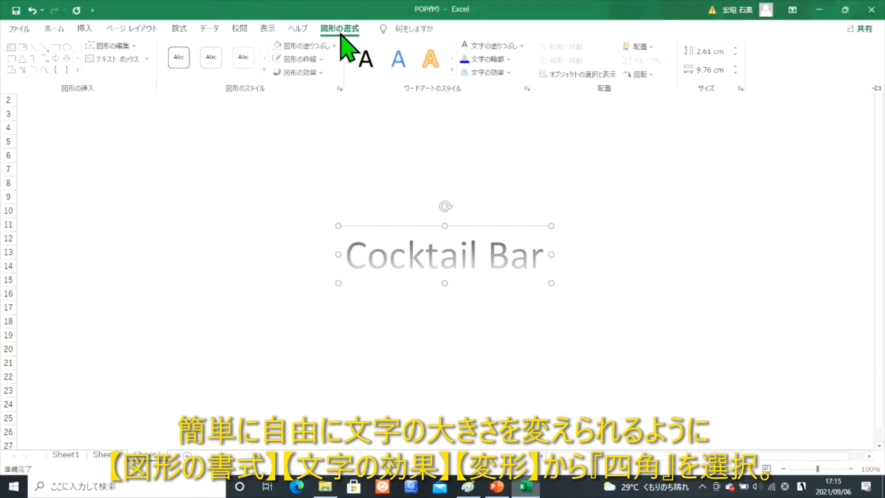
click(491, 73)
mouse_move(507, 230)
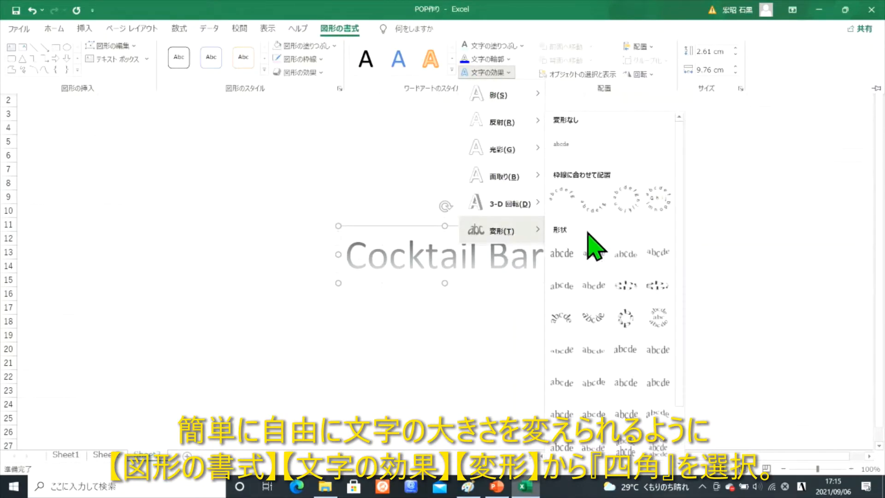
click(559, 251)
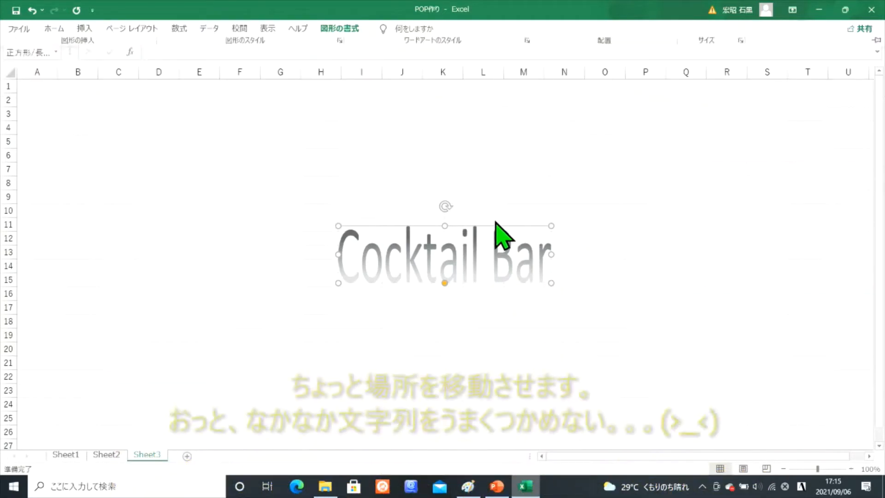
- Move the Cocktail Bar WordArt to around cell E5, enlarge it to about column L, and place a copy directly below
drag(472, 248, 377, 188)
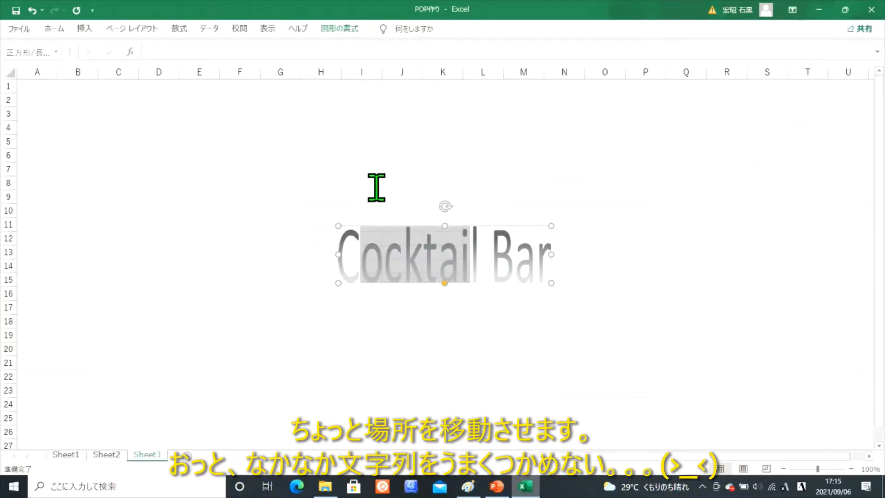
click(489, 227)
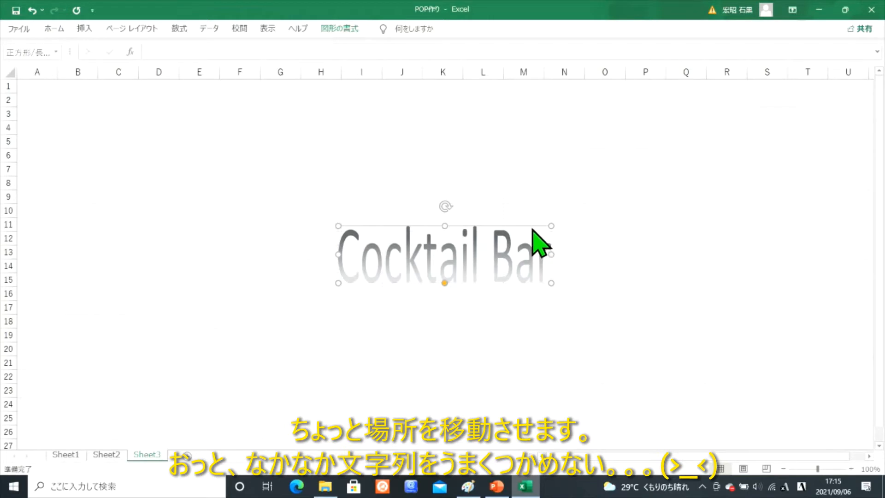
drag(531, 225, 385, 144)
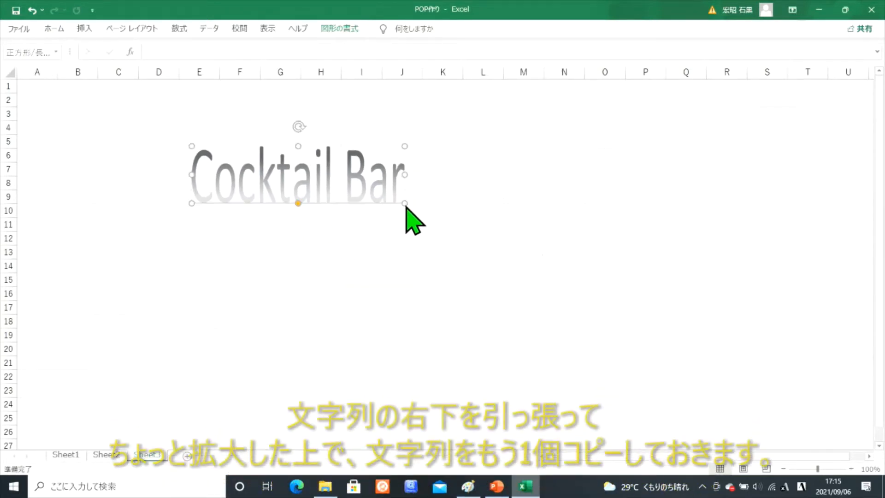
drag(408, 203, 475, 349)
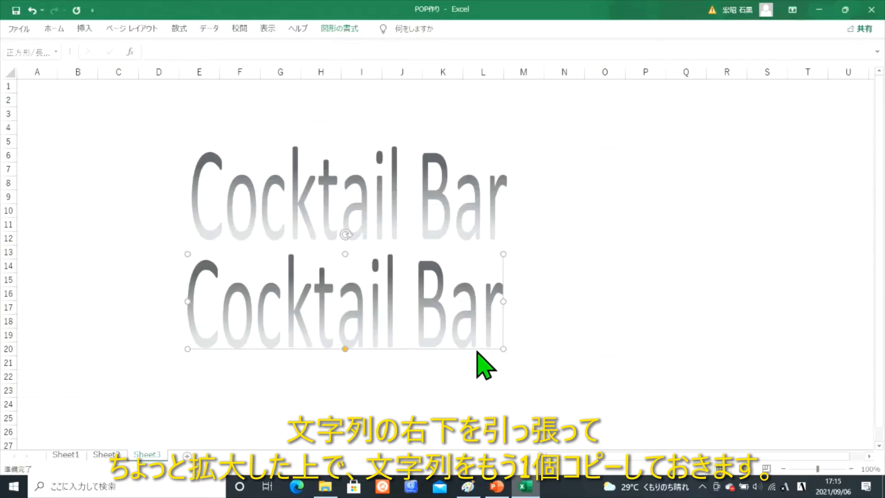
- Replace the lower copy's text with OPEN and narrow it from its left edge to about column G
drag(189, 325, 501, 334)
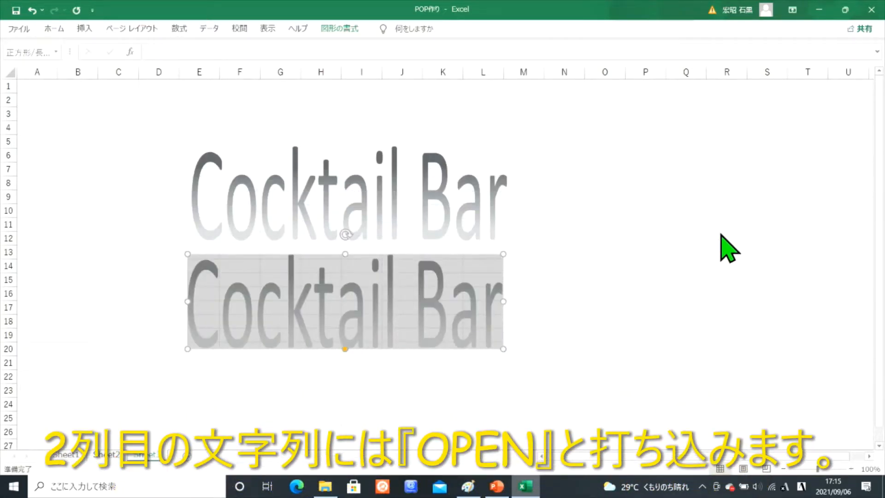
text(OPEN)
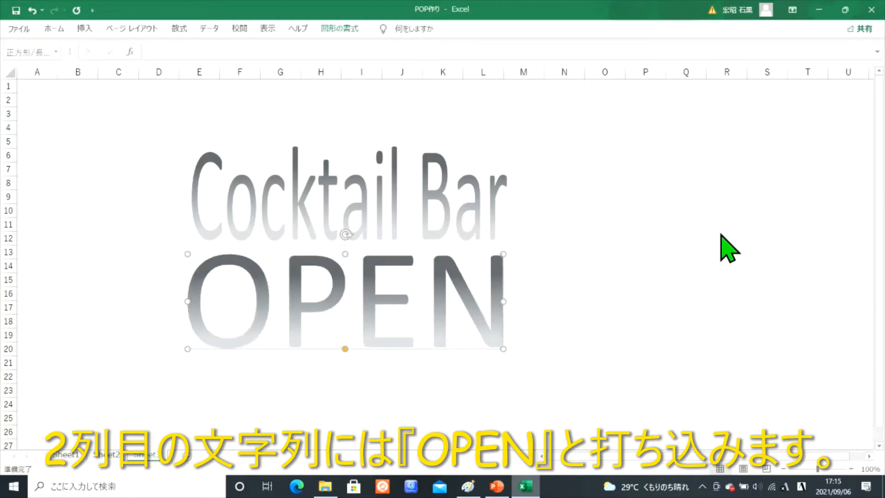
drag(188, 301, 278, 301)
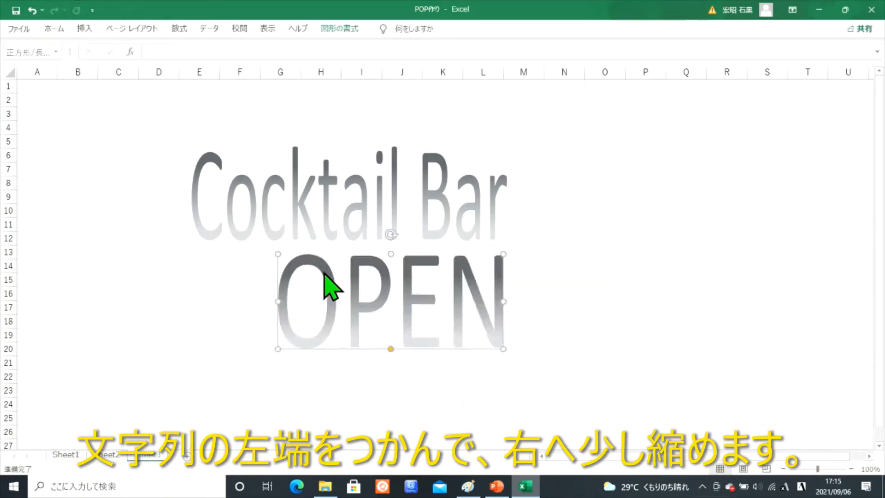
click(642, 204)
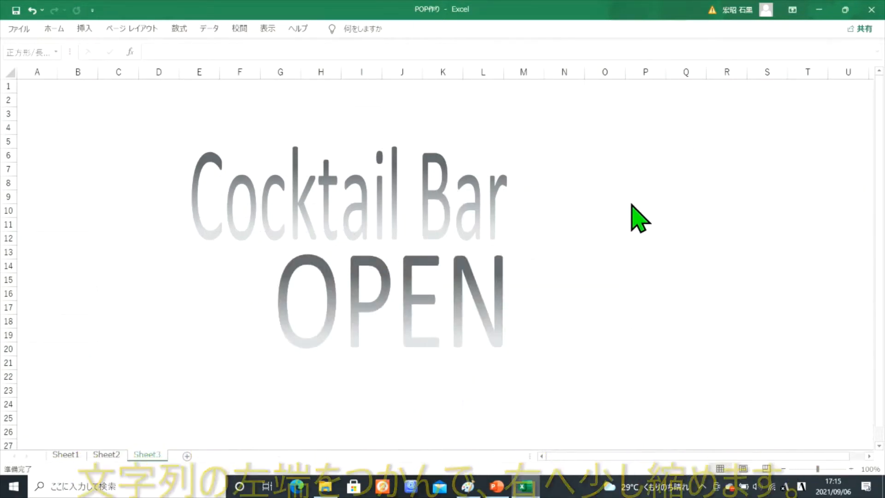
- Set the font of the Cocktail Bar text to Freestyle Script
click(432, 203)
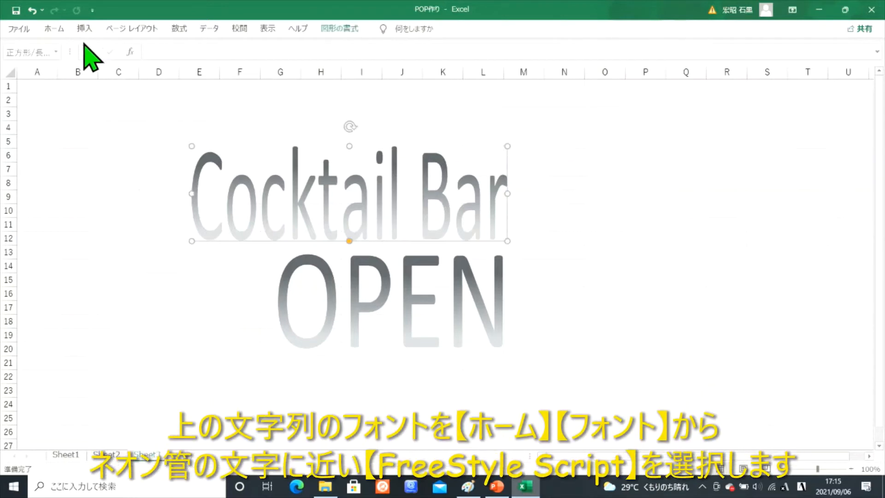
click(54, 29)
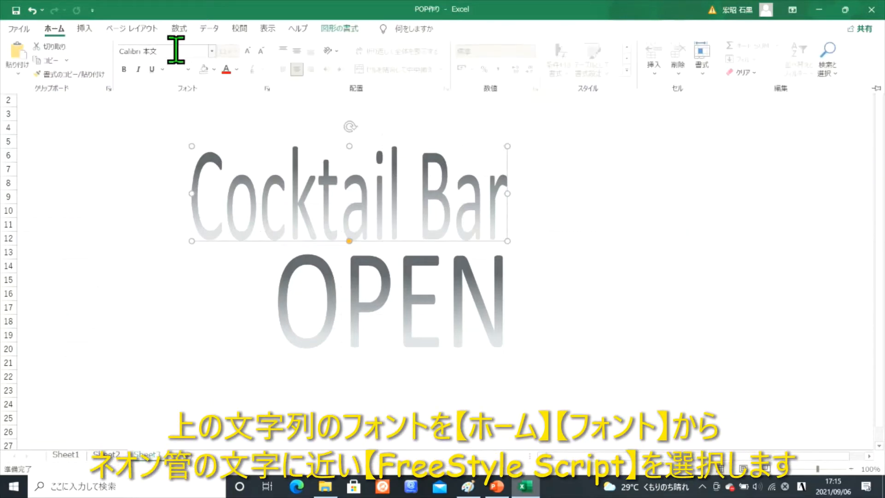
click(212, 51)
scroll(239, 198, down, 10)
scroll(229, 252, down, 5)
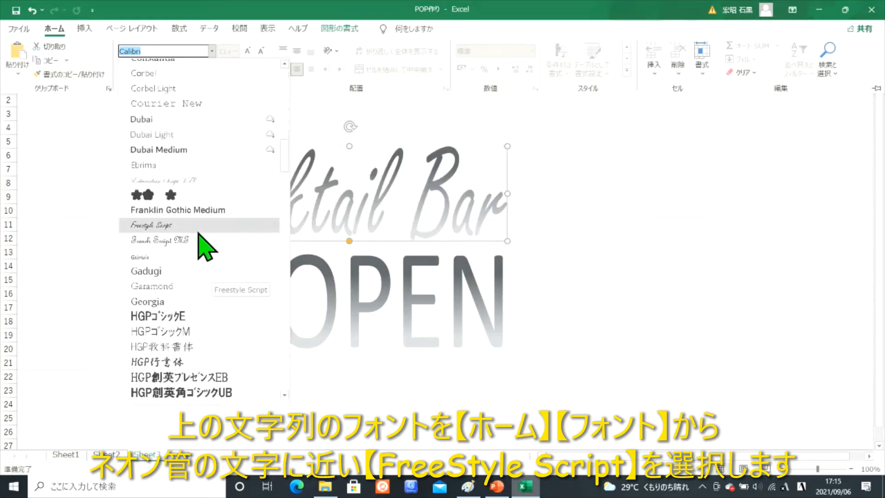
click(200, 225)
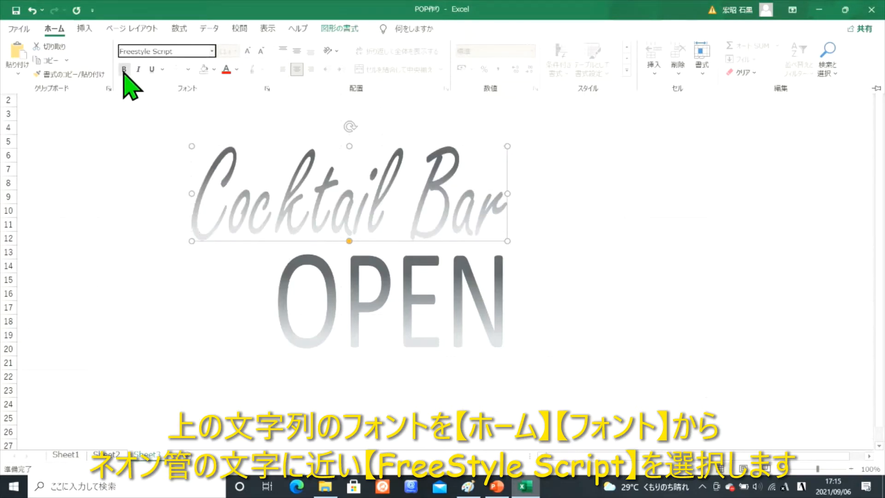
- Set the font of the OPEN text to HG丸ゴシックM-PRO
click(342, 295)
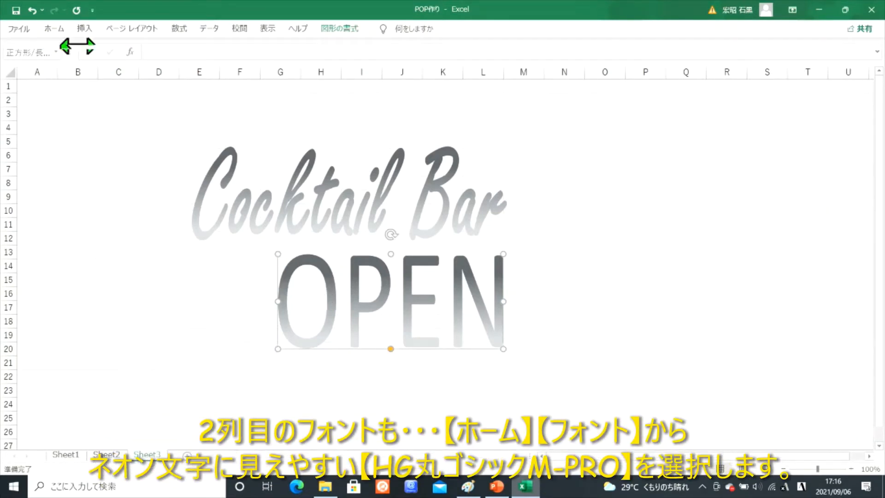
click(54, 28)
click(212, 51)
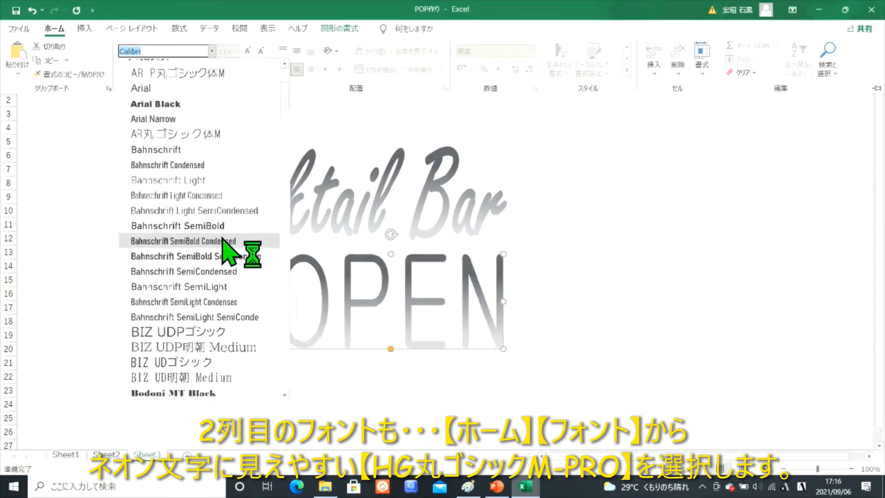
scroll(228, 265, down, 10)
scroll(219, 266, down, 6)
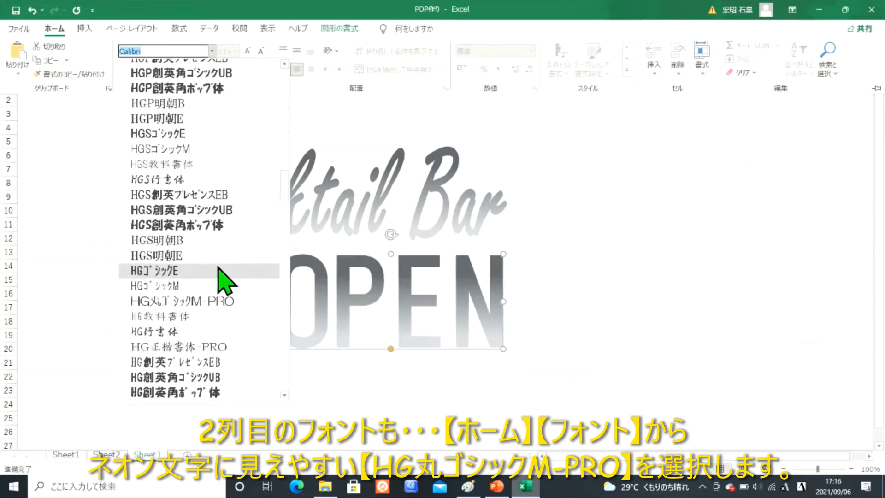
click(218, 304)
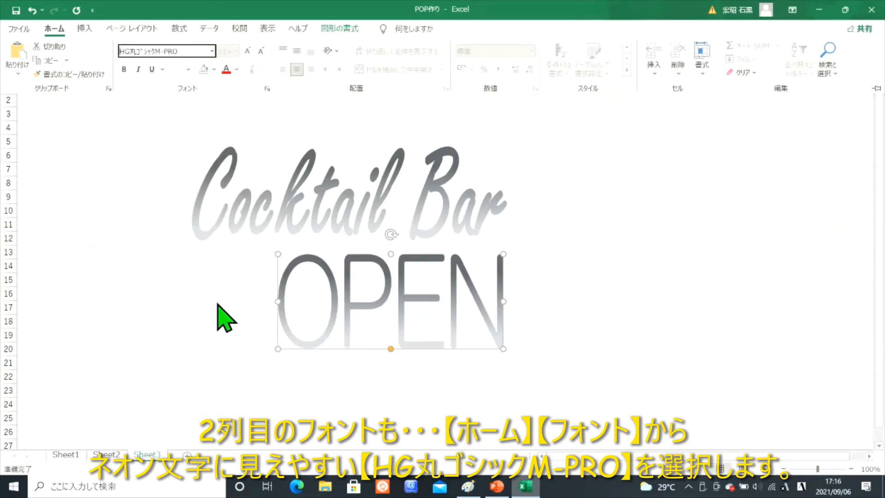
- Move the OPEN text slightly to the left beneath the Cocktail Bar text
click(504, 297)
click(358, 258)
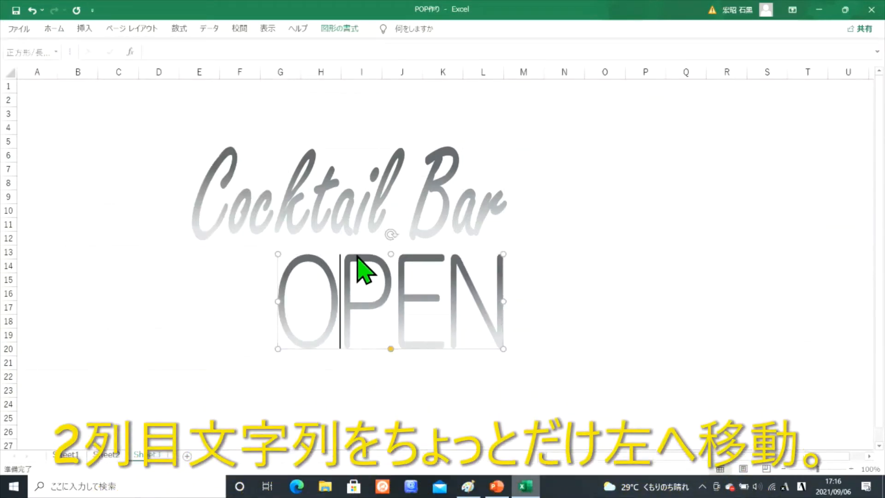
drag(355, 253, 344, 254)
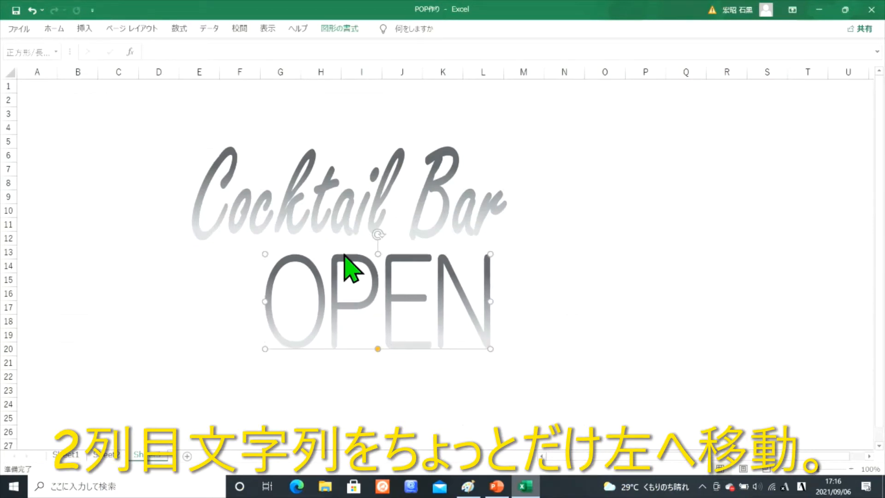
click(568, 222)
- Draw a rounded rectangle about 18.5 cm wide and 11.6 cm high around both text lines
click(59, 33)
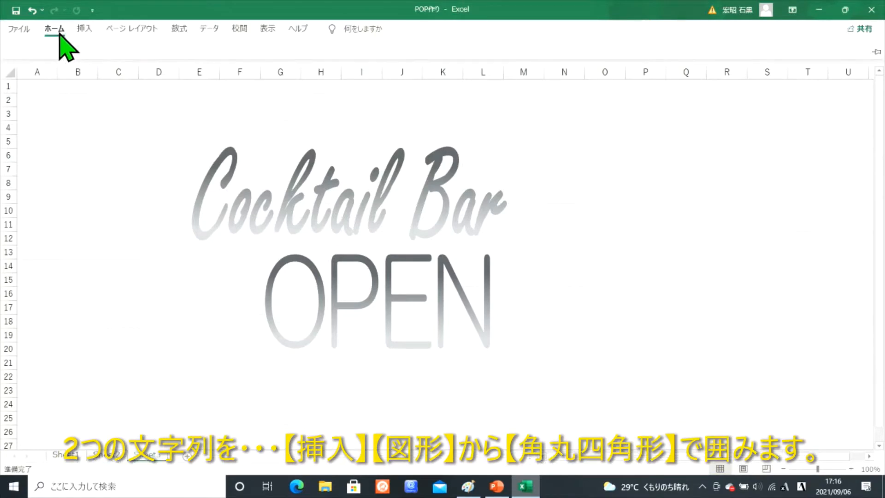
click(85, 29)
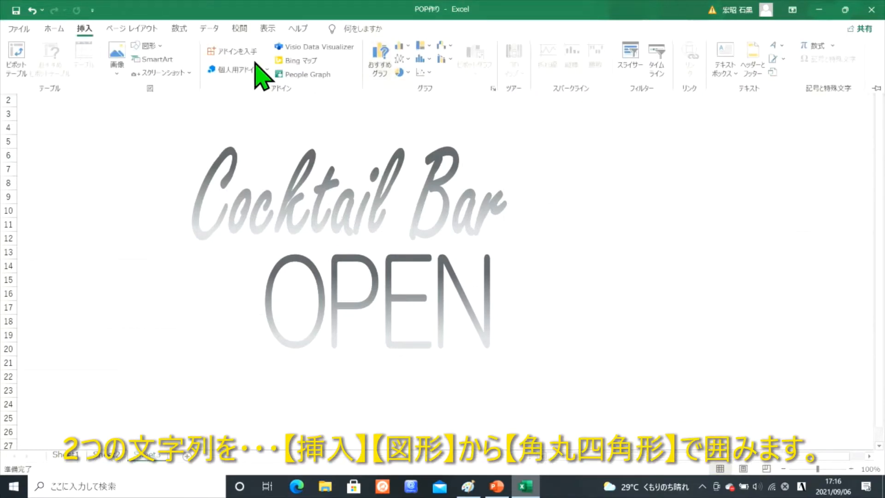
click(149, 46)
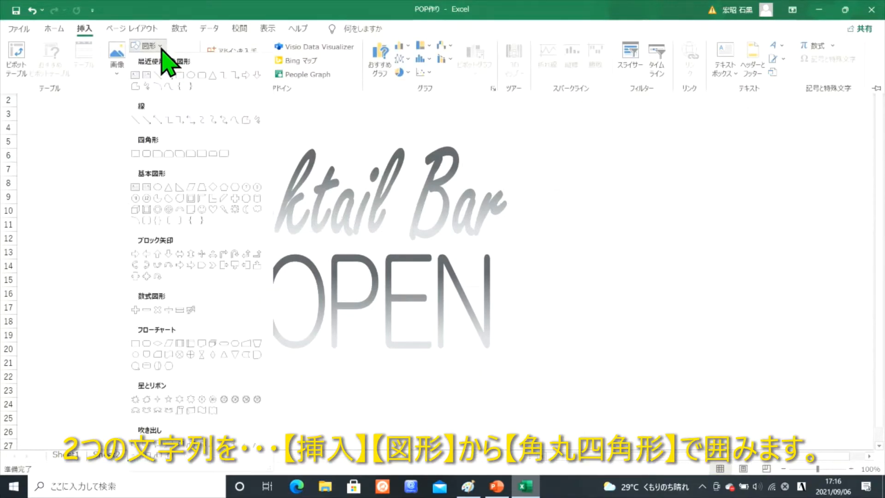
click(201, 75)
drag(150, 122, 553, 373)
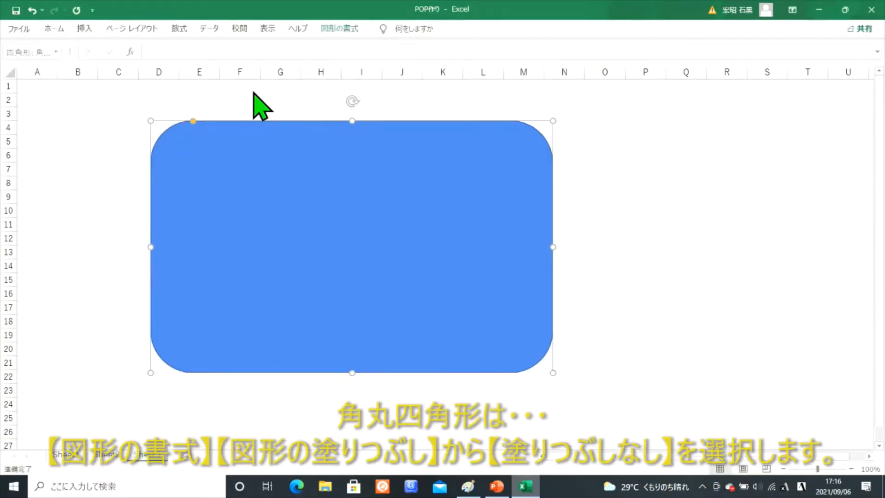
- Give the rounded rectangle no fill and a 6 pt outline
click(345, 33)
click(285, 46)
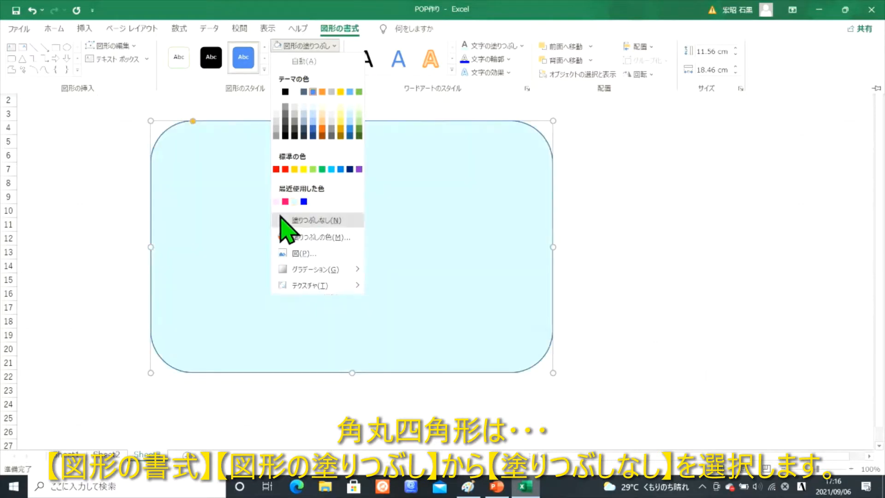
click(288, 220)
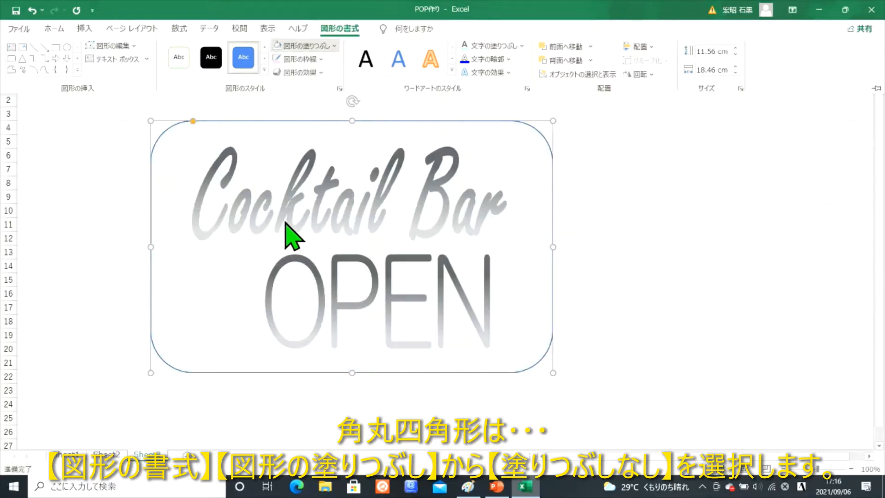
click(309, 59)
mouse_move(318, 267)
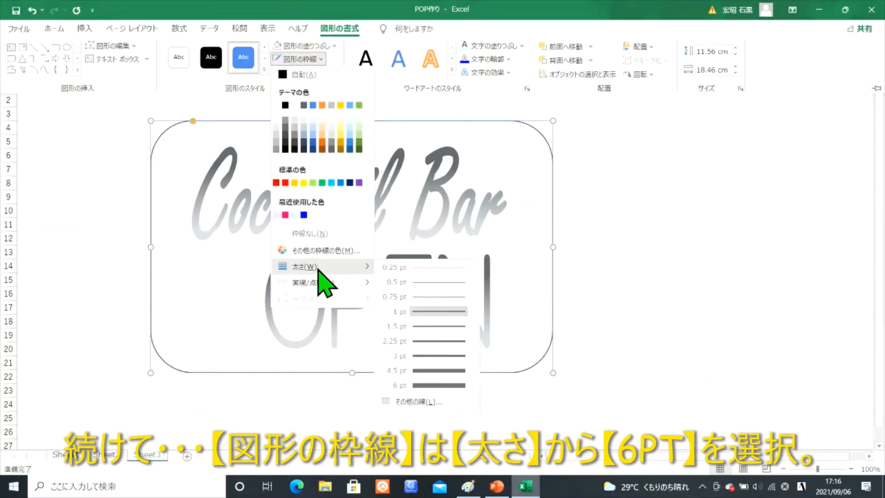
click(432, 384)
click(629, 316)
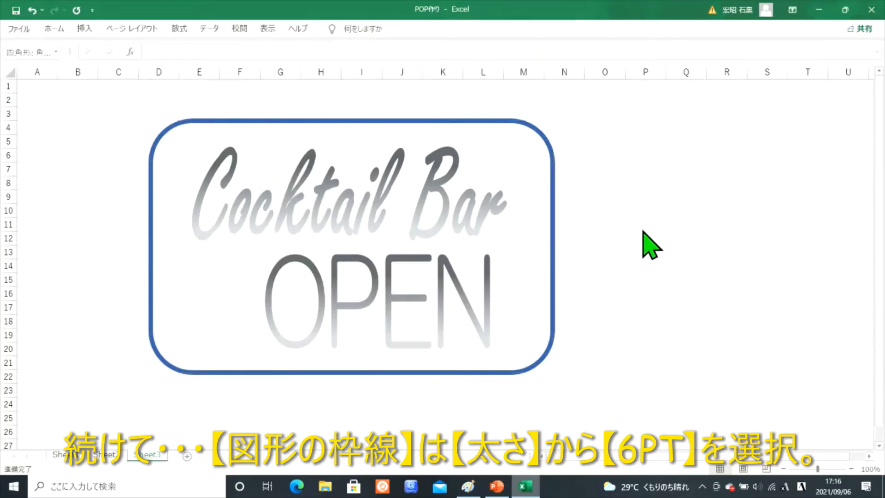
- Enlarge the rounded rectangle slightly at its lower right corner and left edge to balance it around the text
click(421, 319)
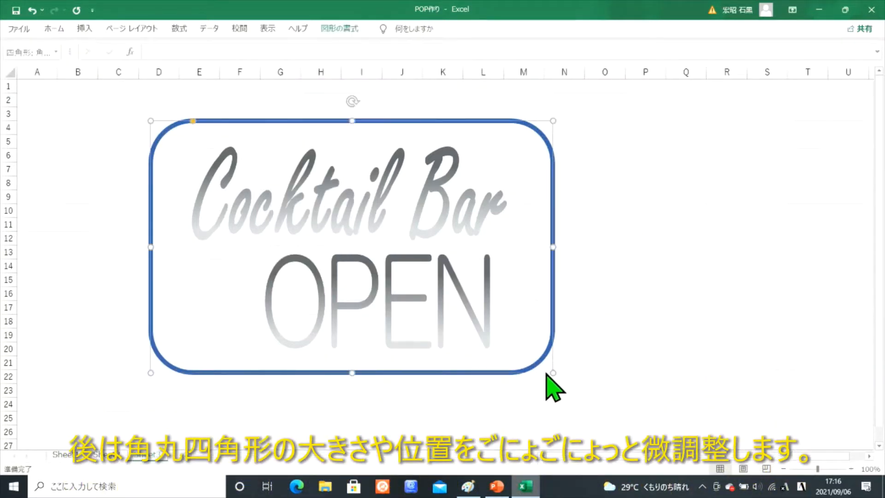
drag(554, 373, 559, 381)
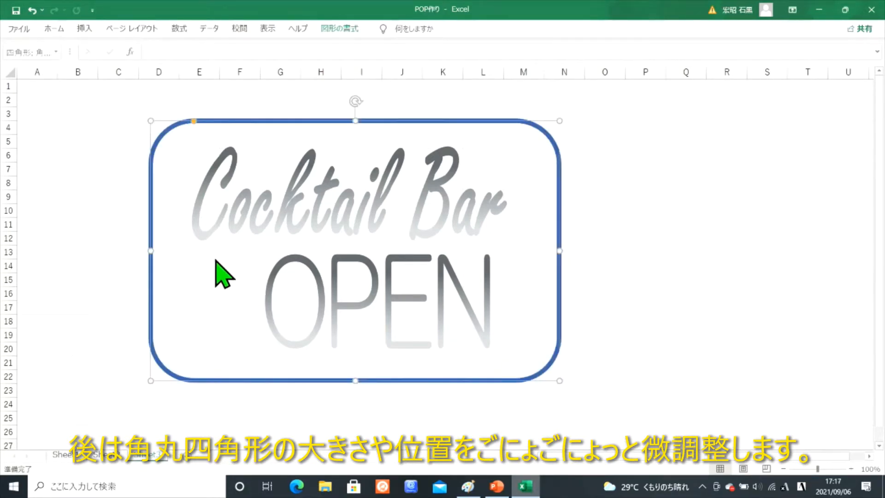
drag(148, 250, 147, 251)
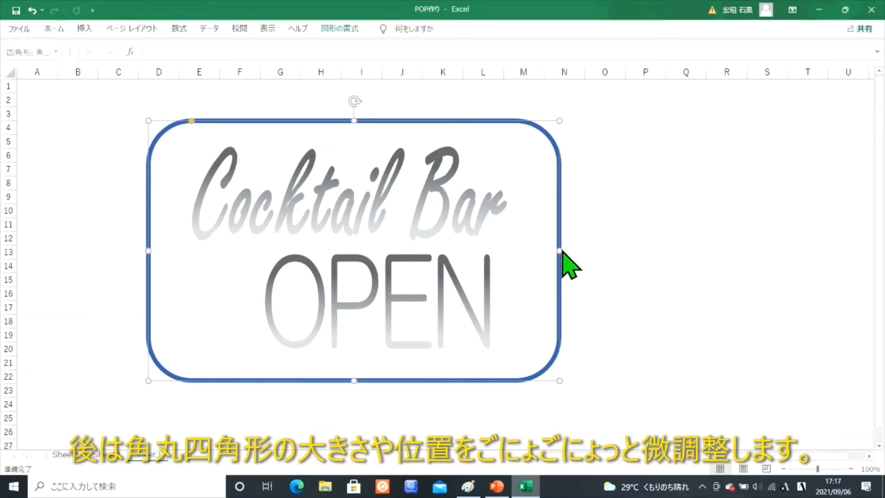
click(613, 249)
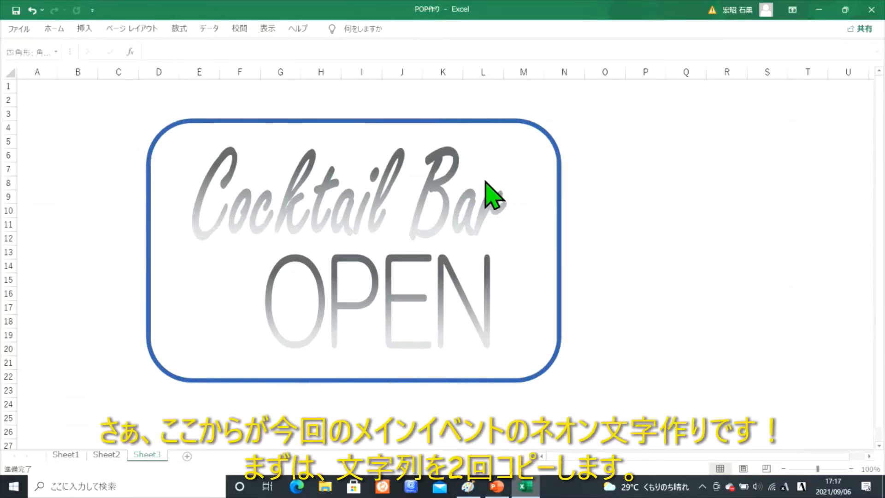
- Make two copies of the Cocktail Bar text, spaced out in the same row beside the original
click(418, 177)
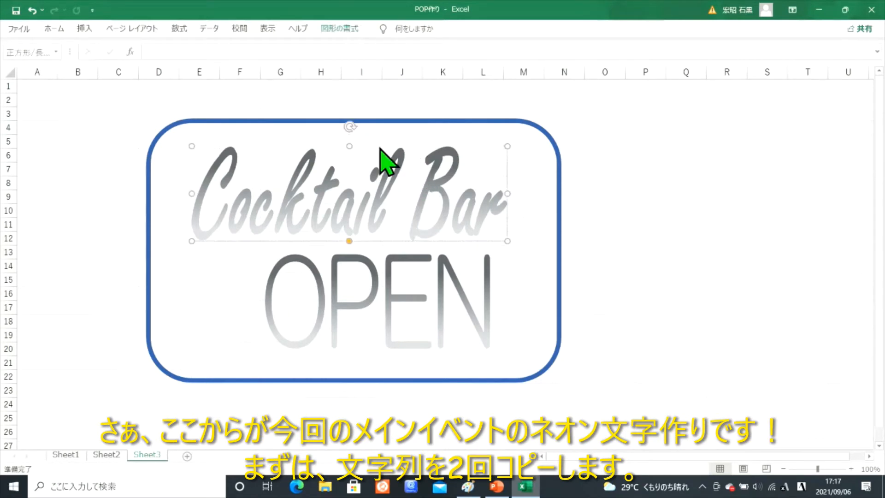
drag(379, 146, 804, 152)
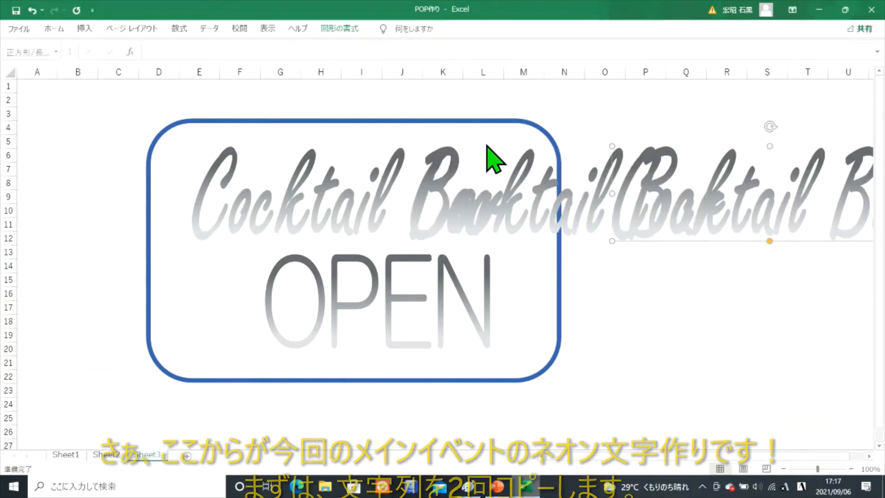
- Give the original Cocktail Bar text a red text glow with 52% transparency
click(310, 166)
click(315, 145)
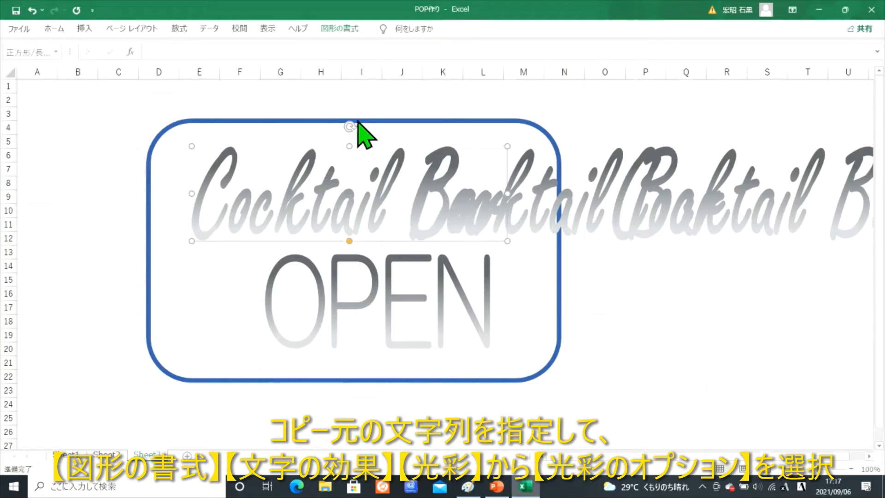
click(339, 29)
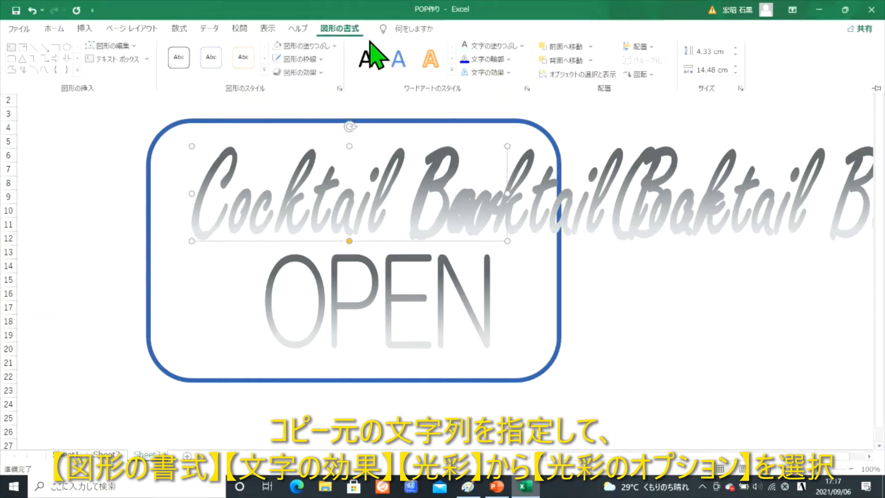
click(492, 73)
mouse_move(515, 150)
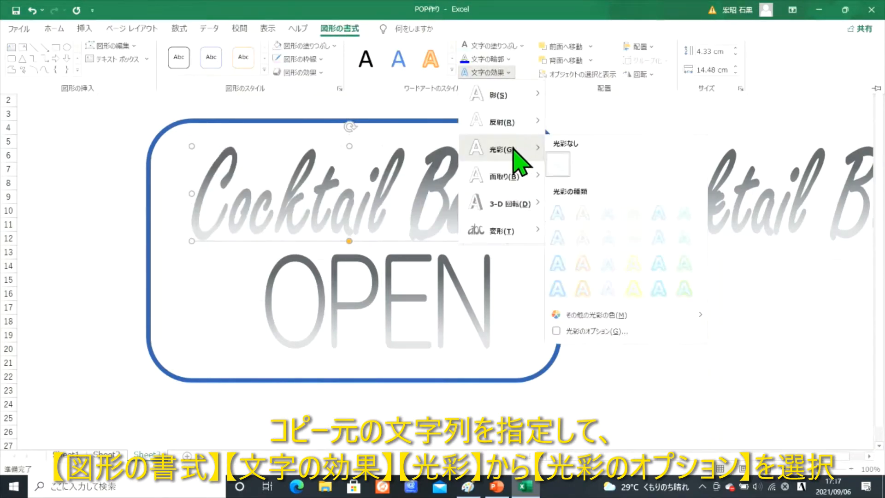
click(597, 331)
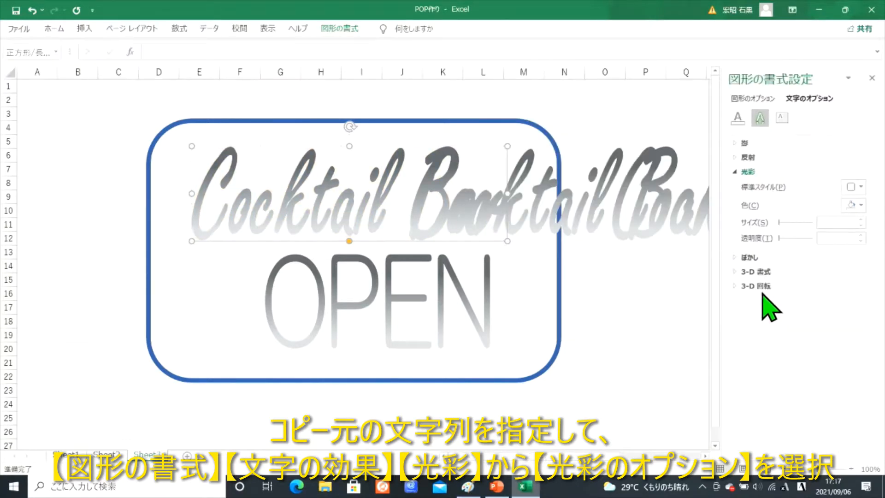
click(856, 205)
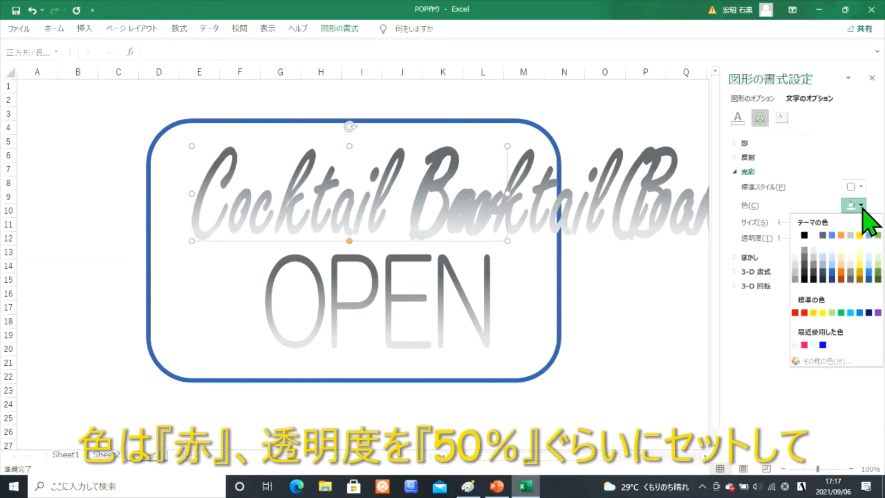
click(804, 313)
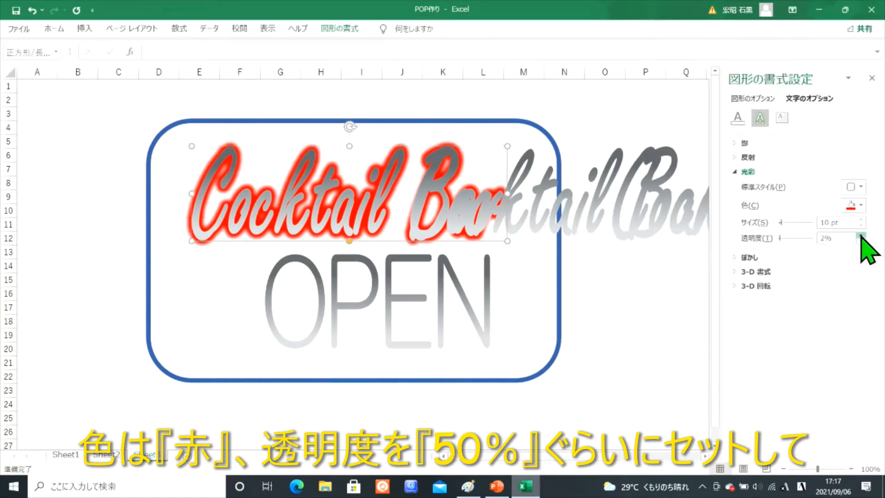
click(859, 236)
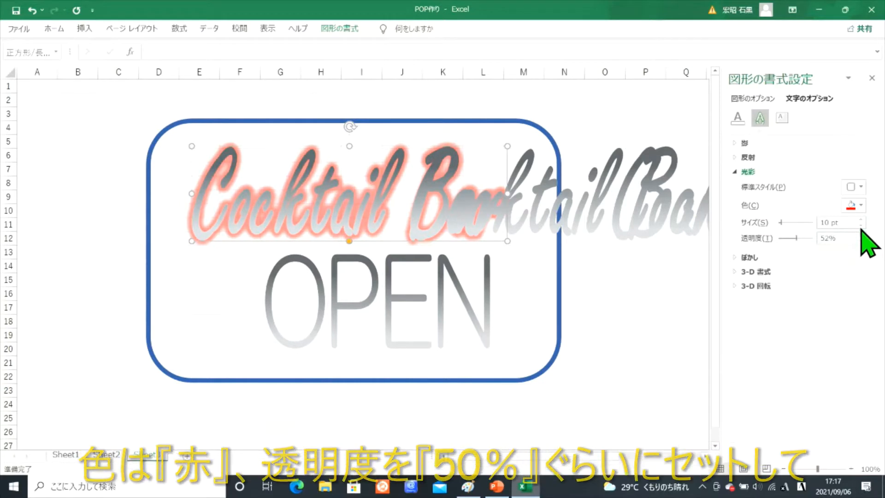
- Increase the glow size of the original Cocktail Bar text to 40 pt
click(860, 220)
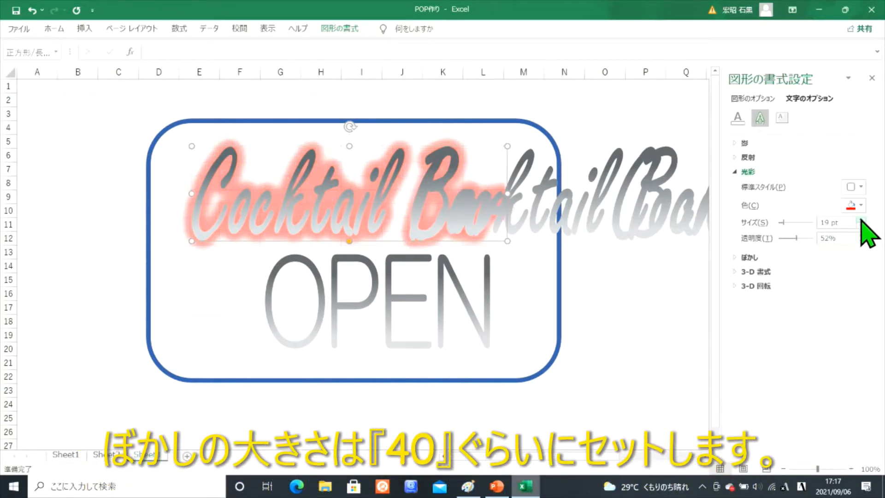
click(860, 220)
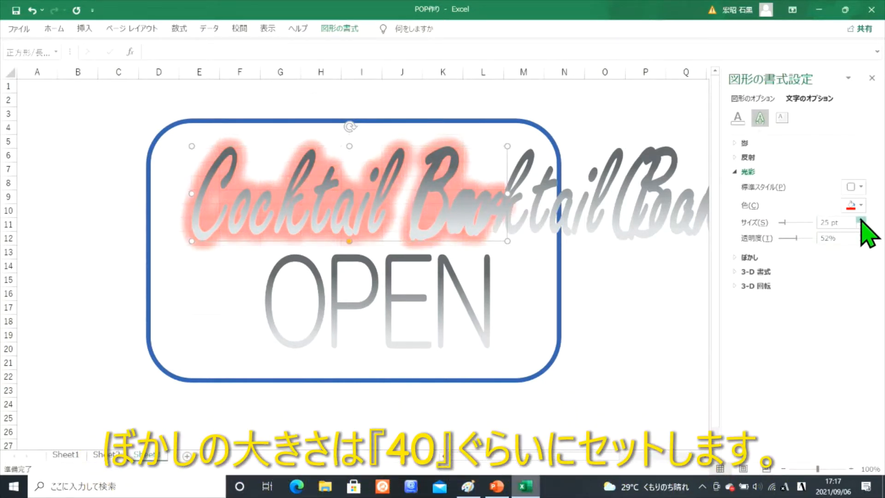
click(859, 220)
click(860, 220)
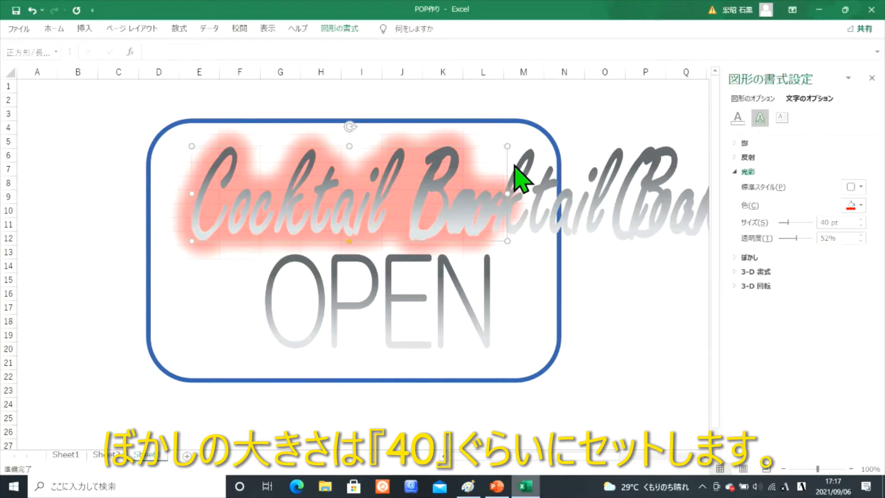
- Move the first Cocktail Bar copy exactly over the original glowing text
click(474, 198)
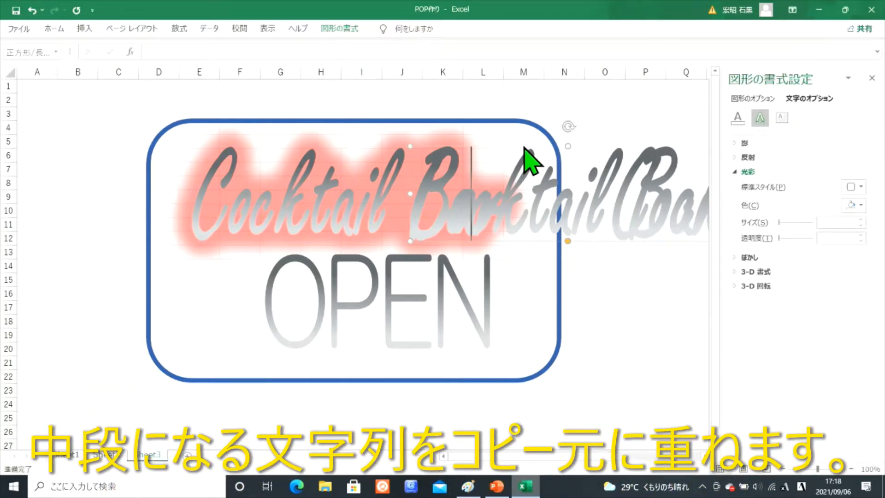
drag(521, 143, 305, 151)
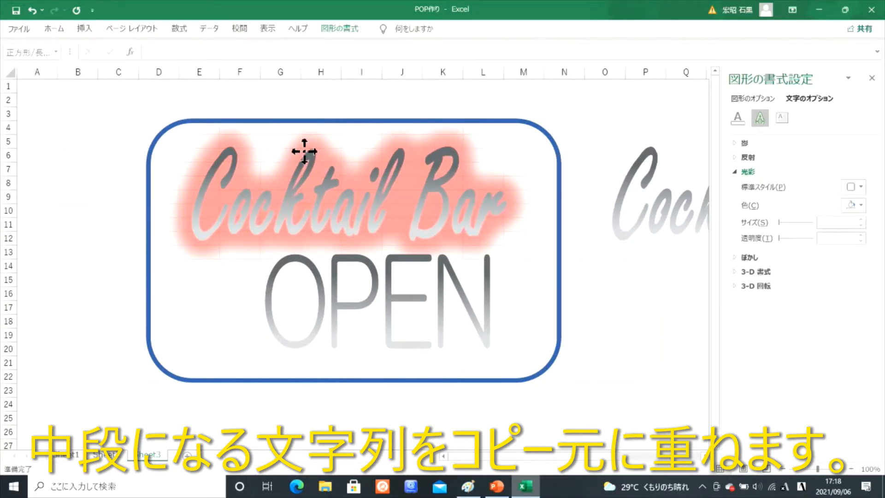
click(305, 152)
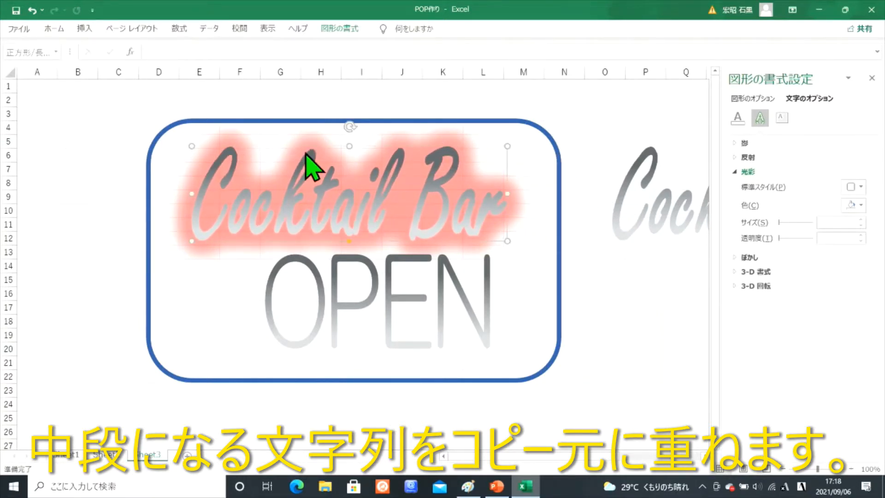
- Give the overlaid Cocktail Bar copy a red glow with 25% transparency and a 20 pt size
click(860, 206)
click(803, 311)
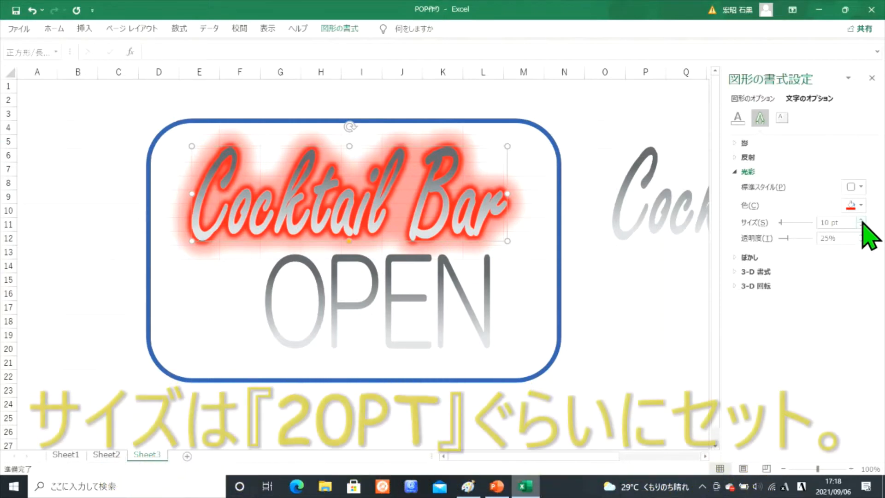
click(860, 219)
click(860, 219)
click(860, 220)
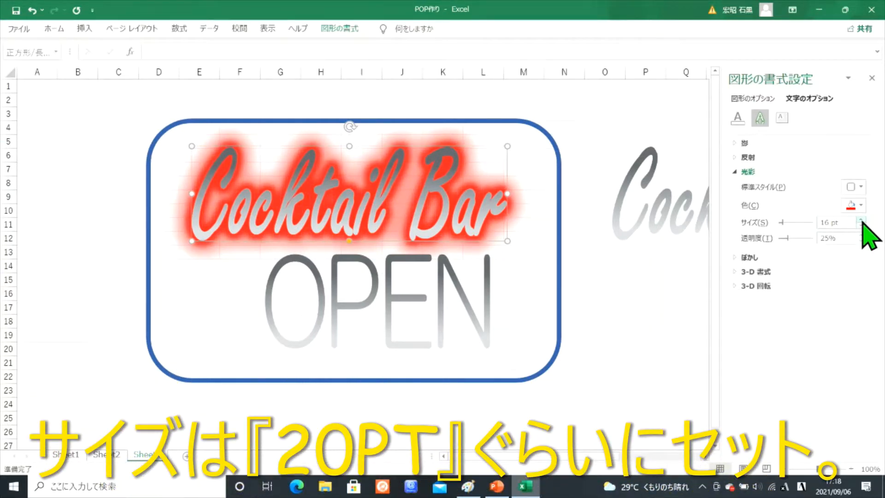
click(861, 220)
click(861, 221)
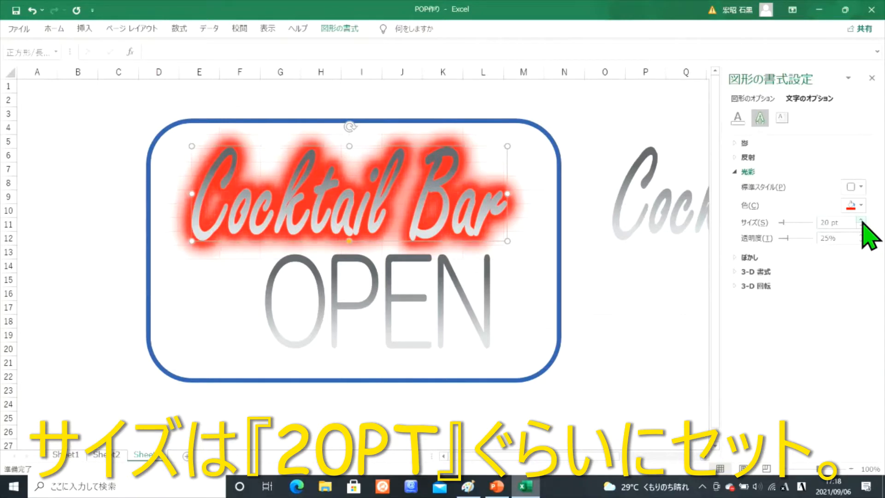
- Place the remaining Cocktail Bar copy on top of the stacked text and give it a red 10 pt glow
click(651, 187)
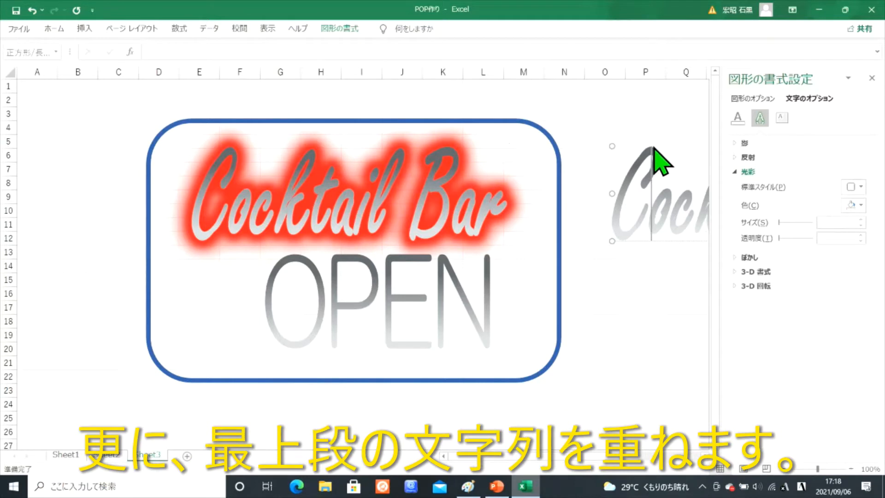
drag(642, 143, 232, 151)
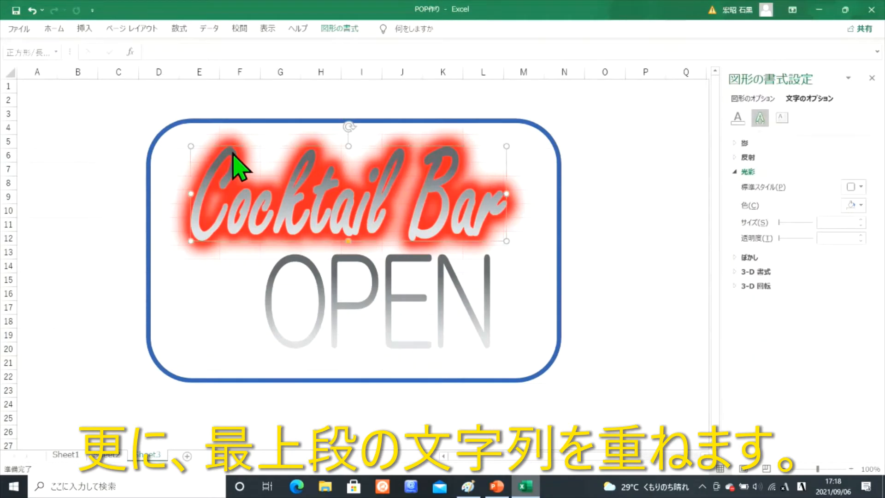
click(858, 206)
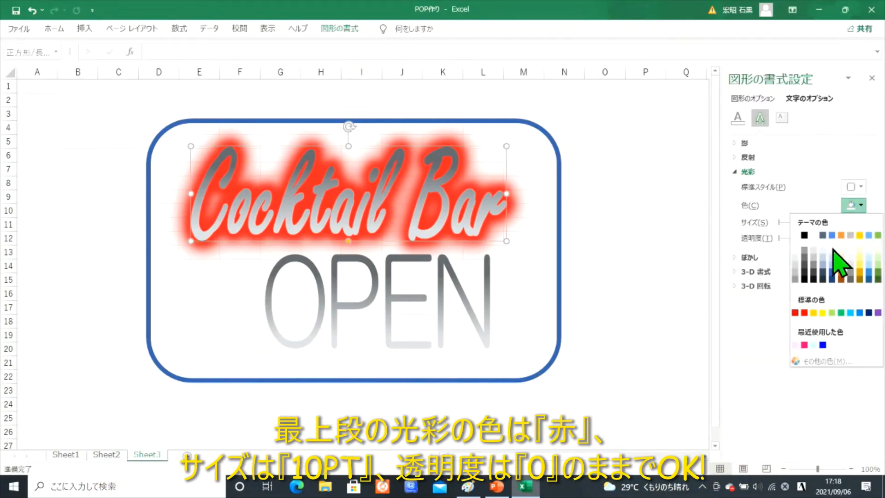
click(805, 311)
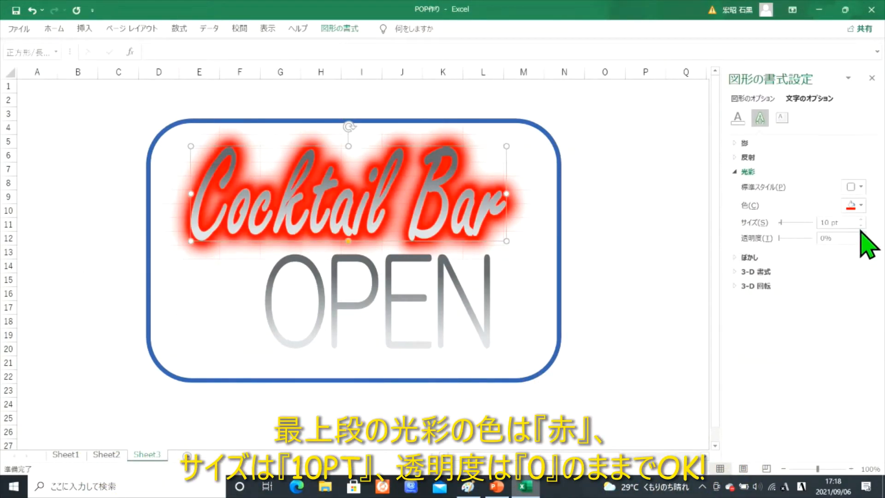
- Outline the topmost Cocktail Bar text in red with a 1.5 pt weight
click(341, 30)
click(491, 62)
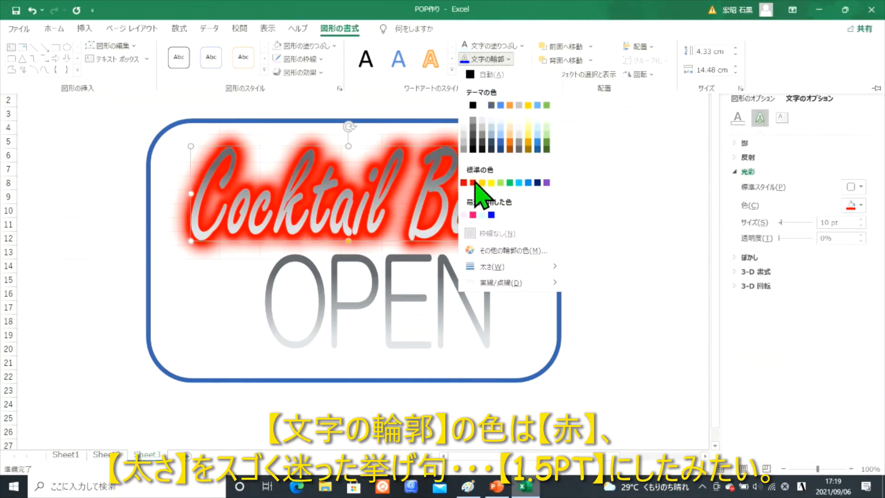
click(473, 181)
click(489, 62)
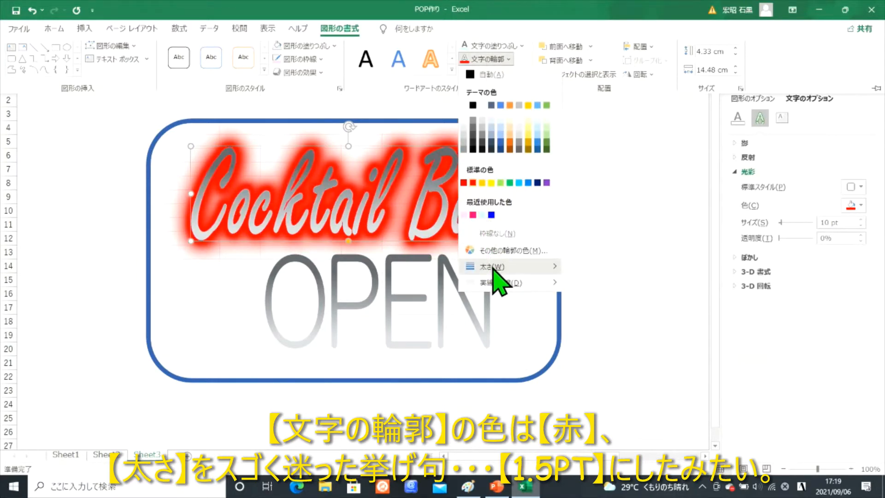
mouse_move(492, 266)
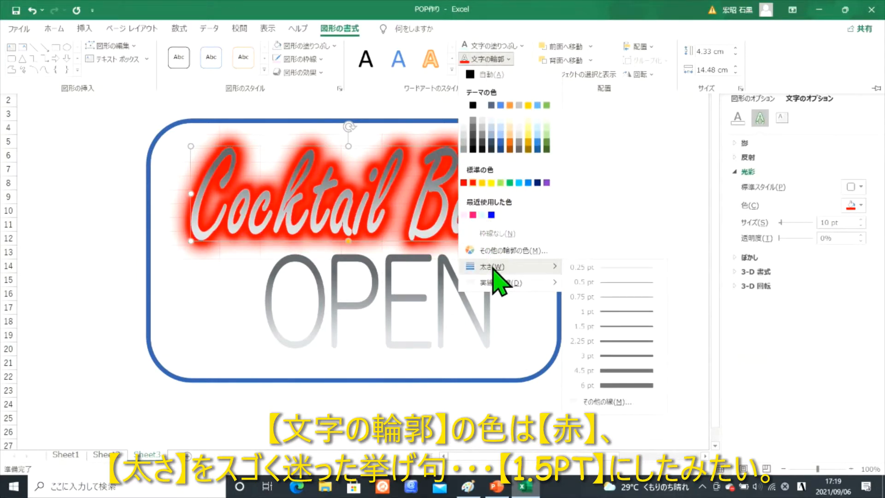
click(623, 343)
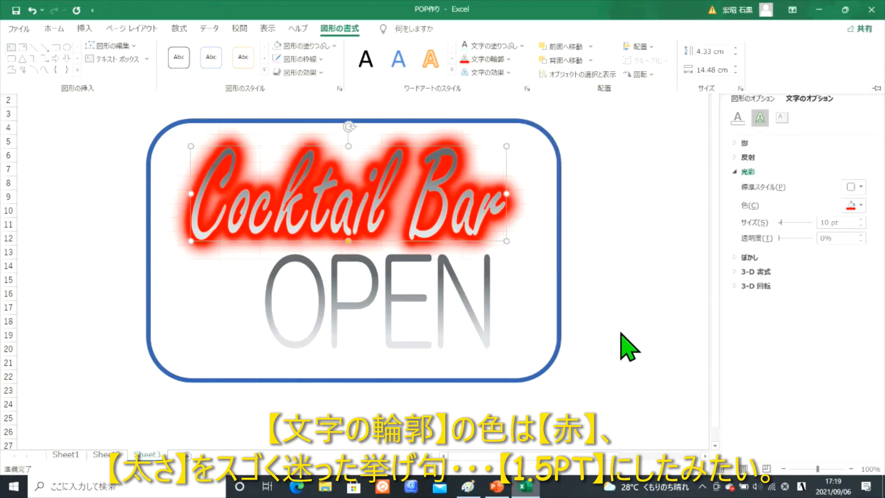
- Fill the topmost Cocktail Bar text with a custom pale pink colour
click(492, 46)
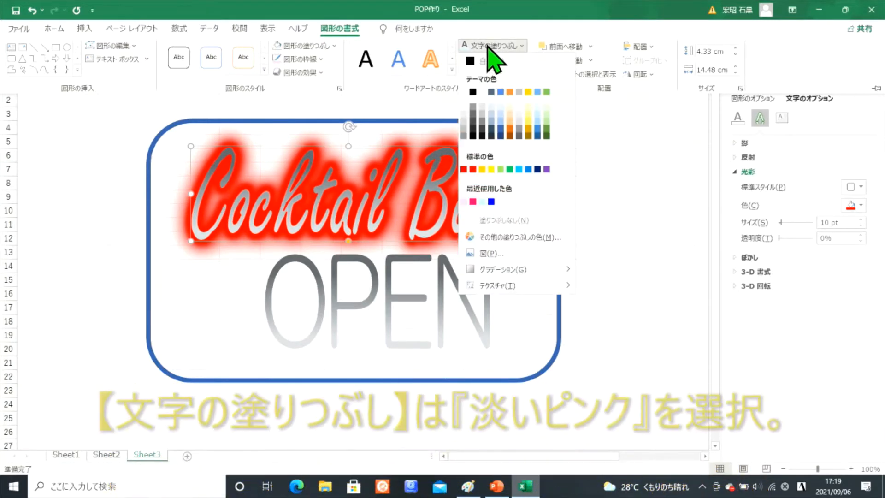
click(507, 242)
click(556, 270)
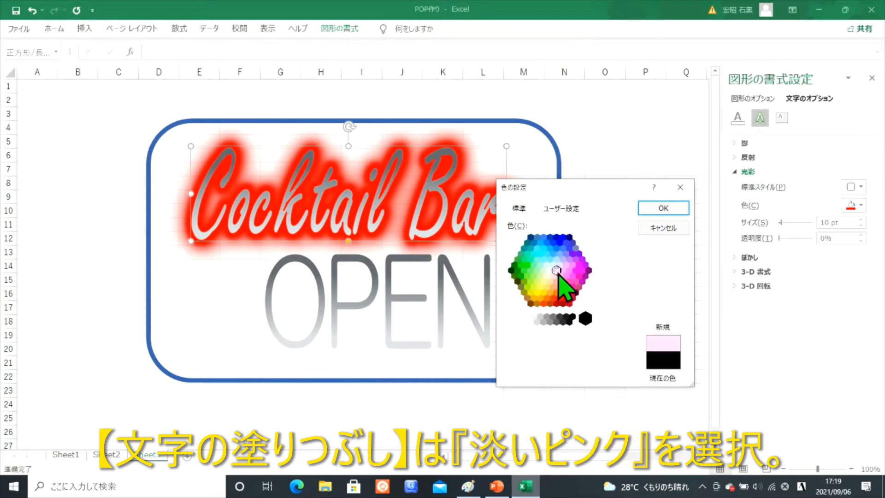
click(663, 208)
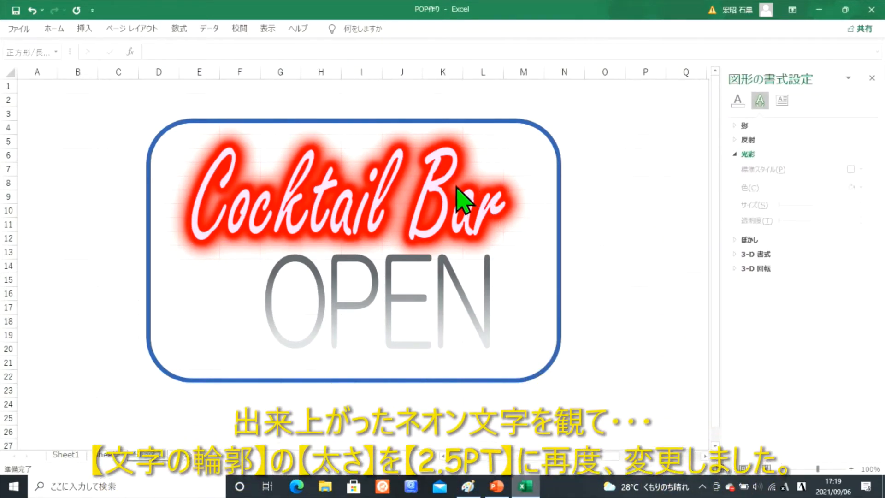
- Thicken the text outline of the topmost Cocktail Bar text to 2.25 pt
click(443, 186)
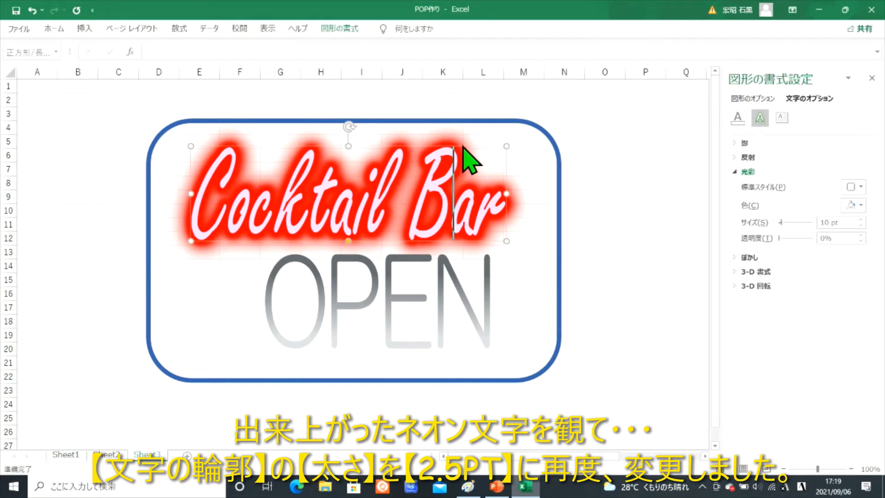
click(463, 147)
click(339, 29)
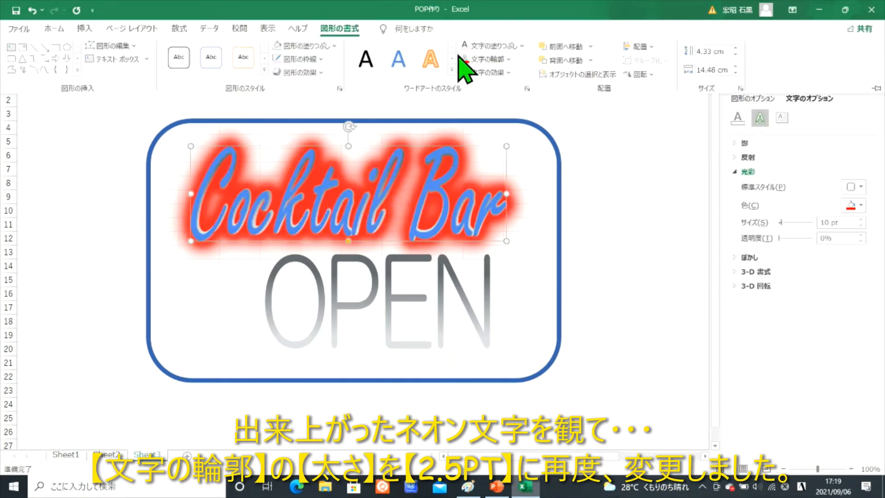
click(489, 63)
mouse_move(549, 268)
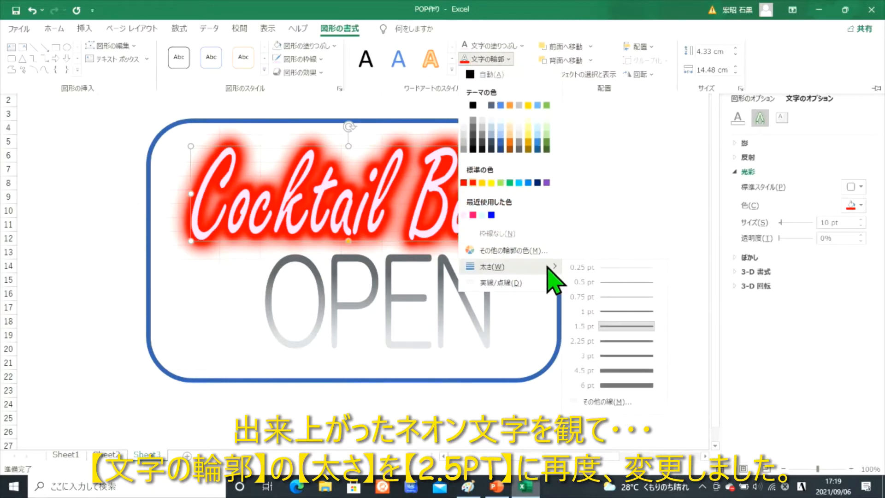
click(608, 340)
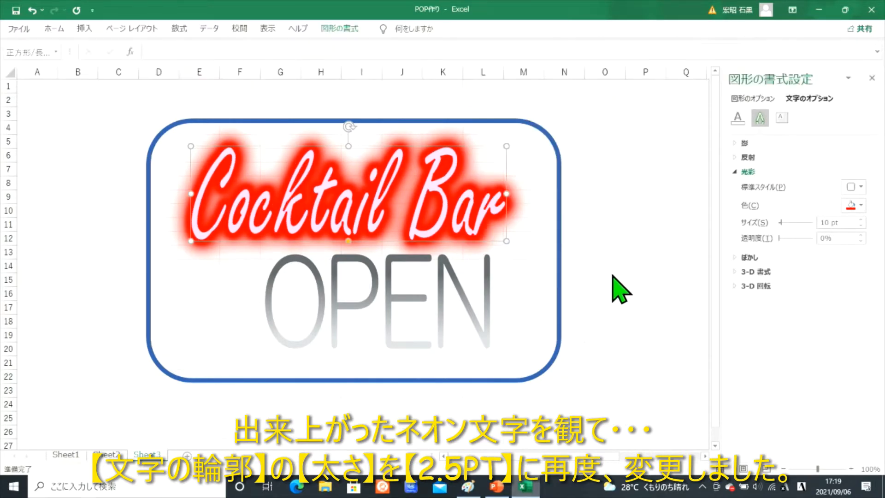
click(620, 288)
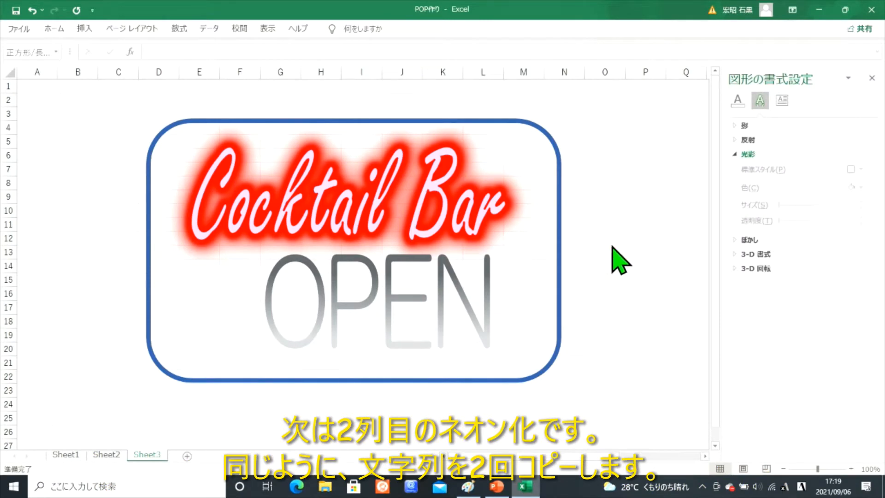
- Duplicate the OPEN text twice, spacing the two copies in a row beside the original
click(373, 290)
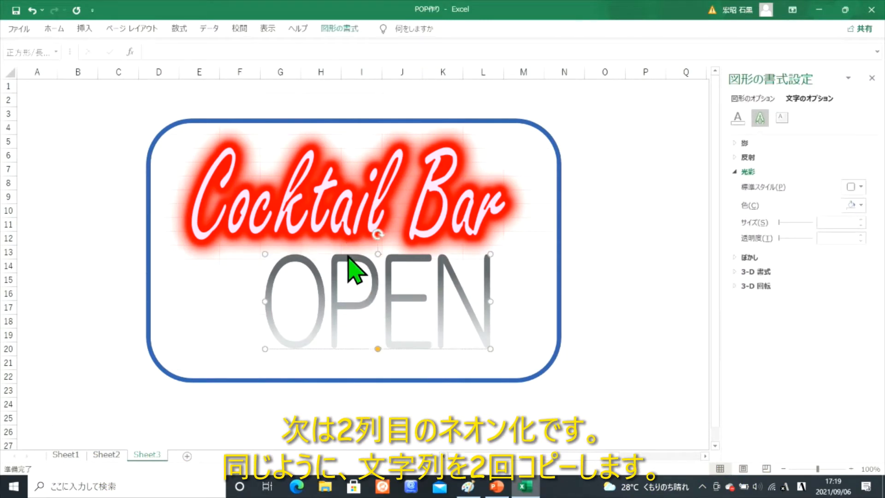
drag(348, 252, 664, 269)
- Give the original OPEN text a glow in a custom cyan colour from the standard colour palette
click(311, 304)
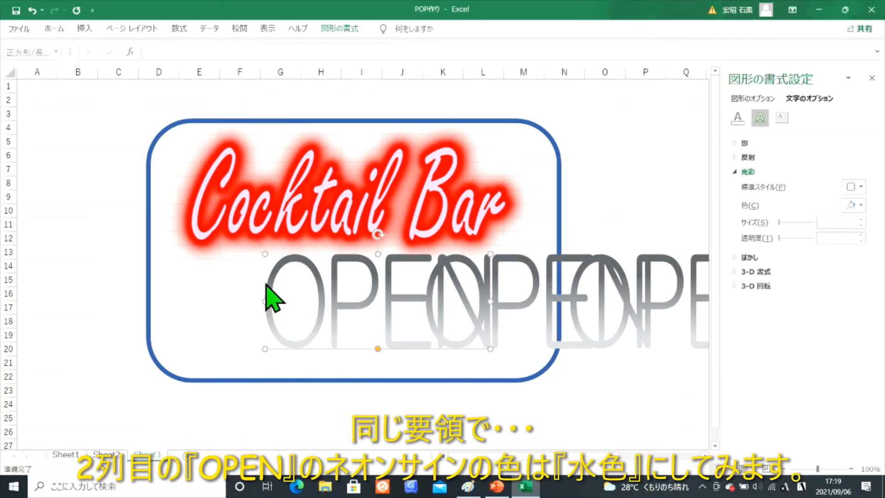
click(340, 30)
click(487, 72)
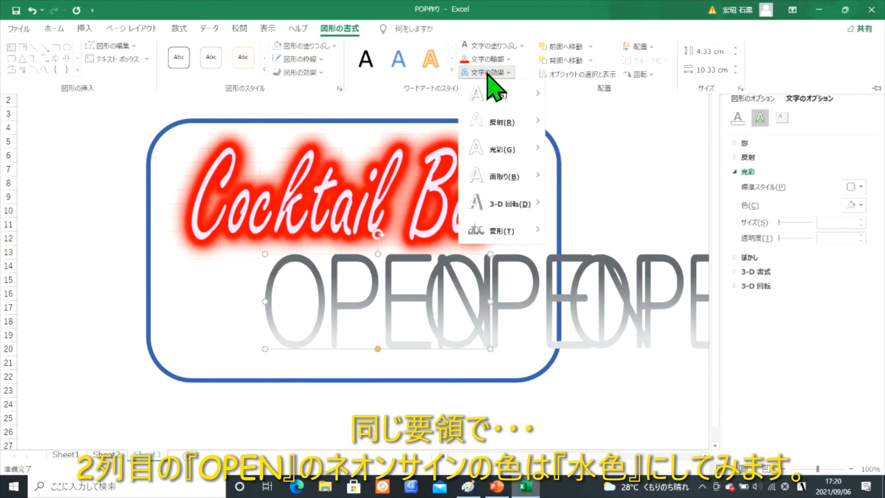
mouse_move(502, 151)
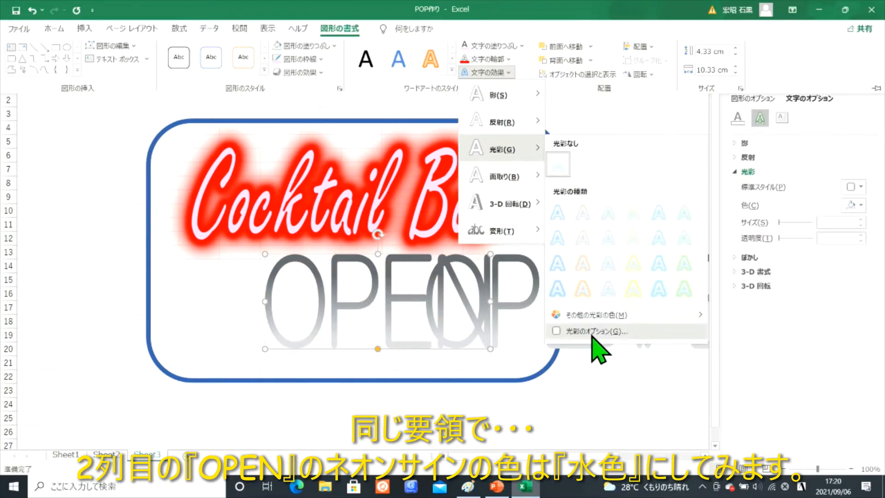
click(570, 276)
click(858, 205)
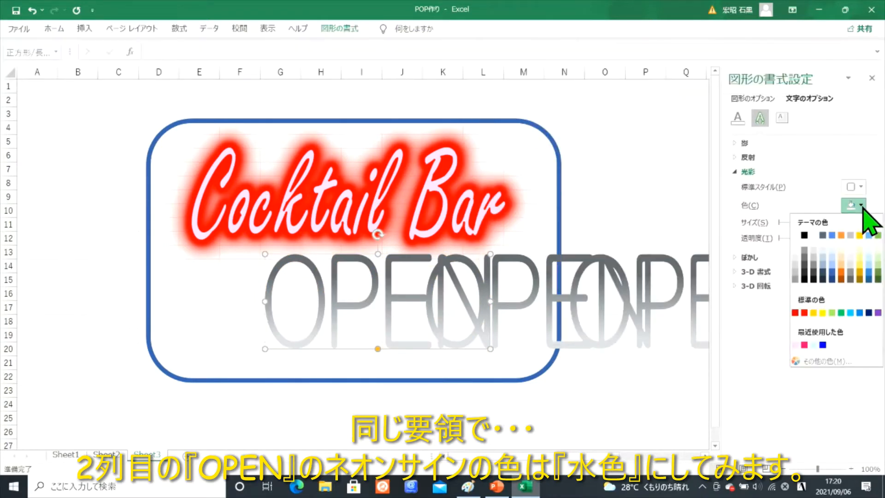
click(819, 361)
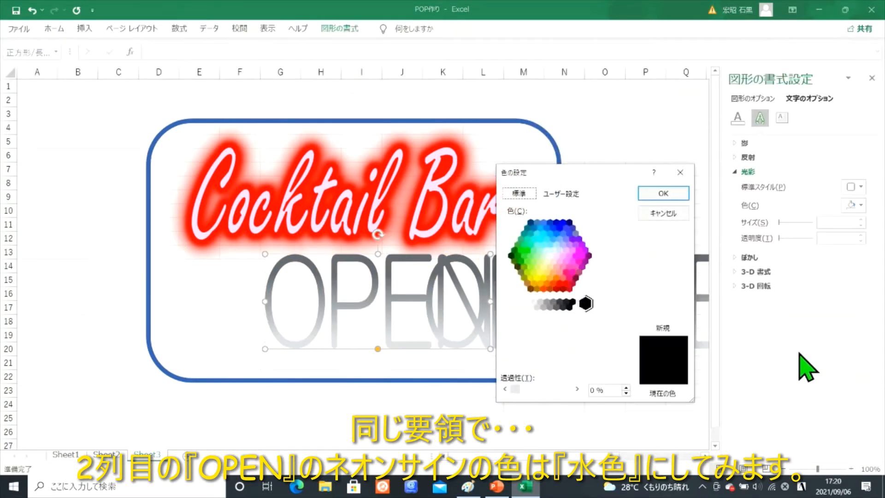
click(541, 241)
click(663, 195)
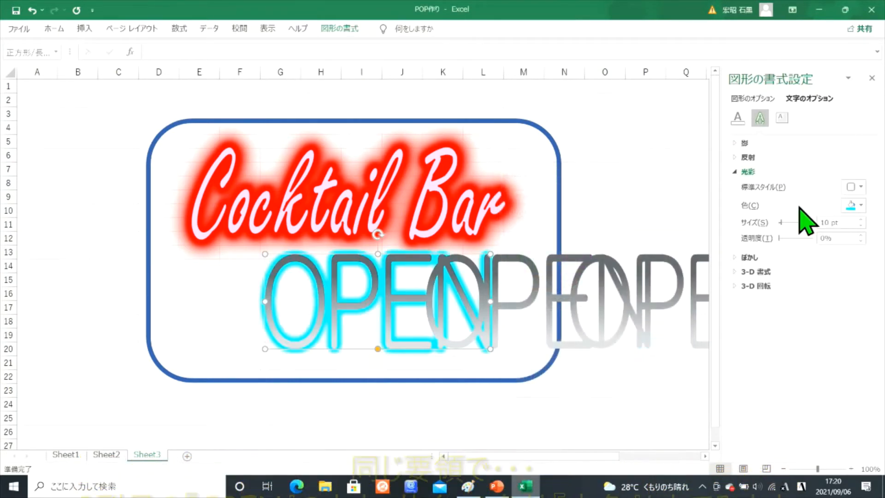
- Set the original OPEN text's glow to 50% transparency and 40 pt size
click(860, 235)
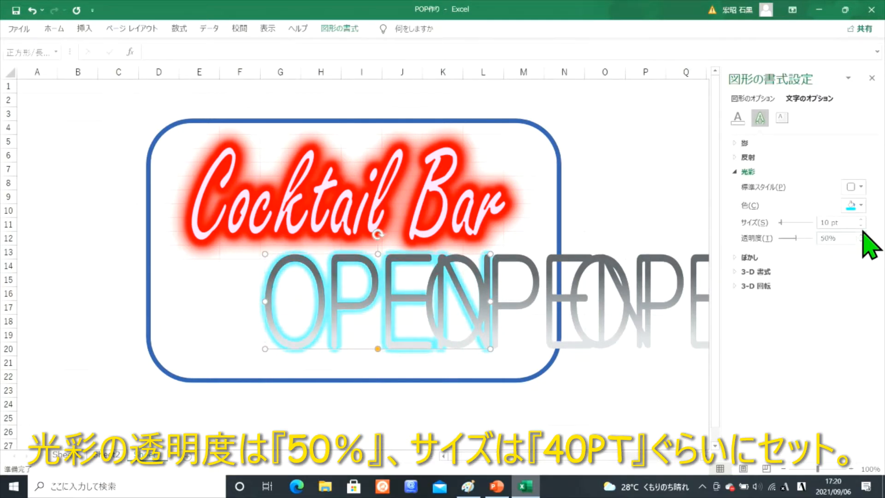
click(860, 220)
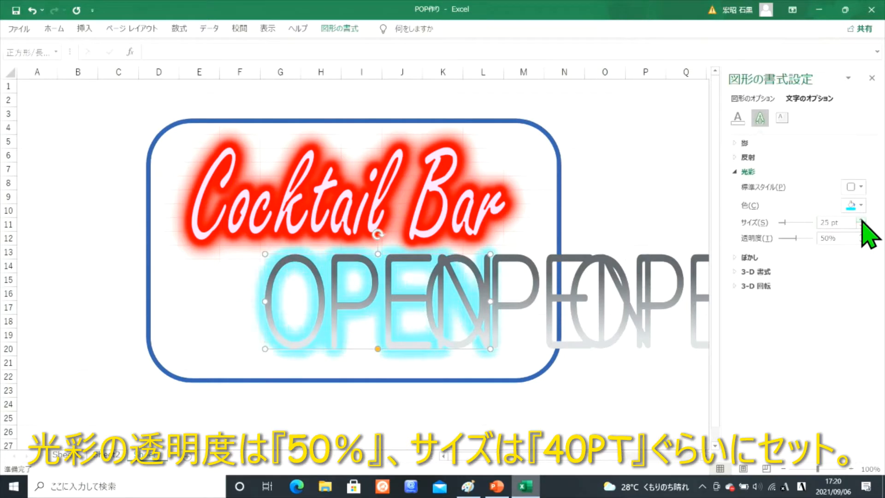
click(861, 220)
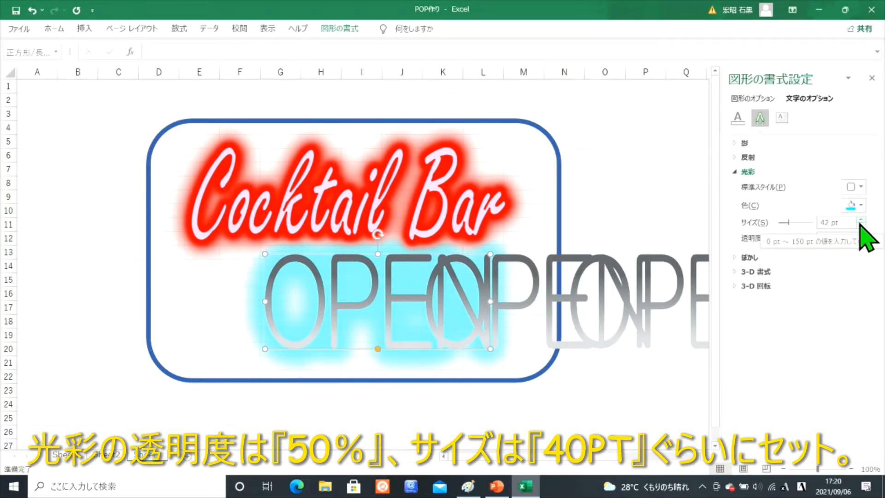
click(860, 226)
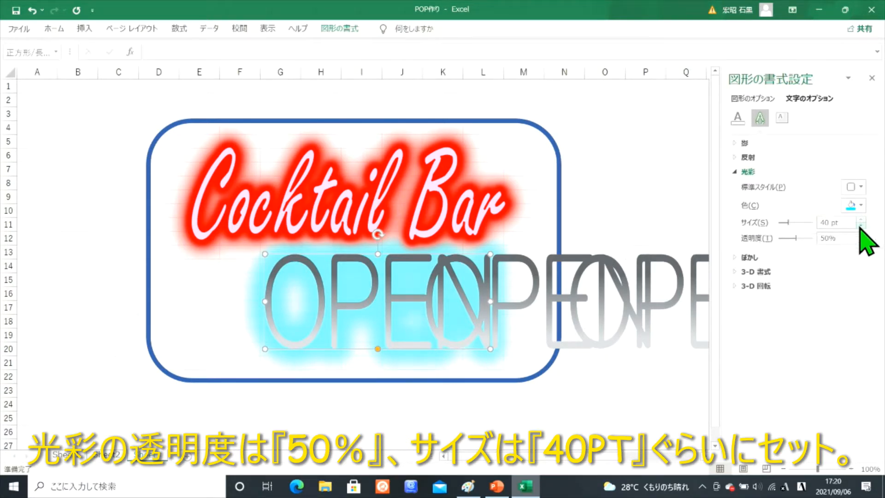
- Overlay the middle OPEN copy on the original and give it a cyan glow with 15% transparency and about 15 pt size
click(426, 278)
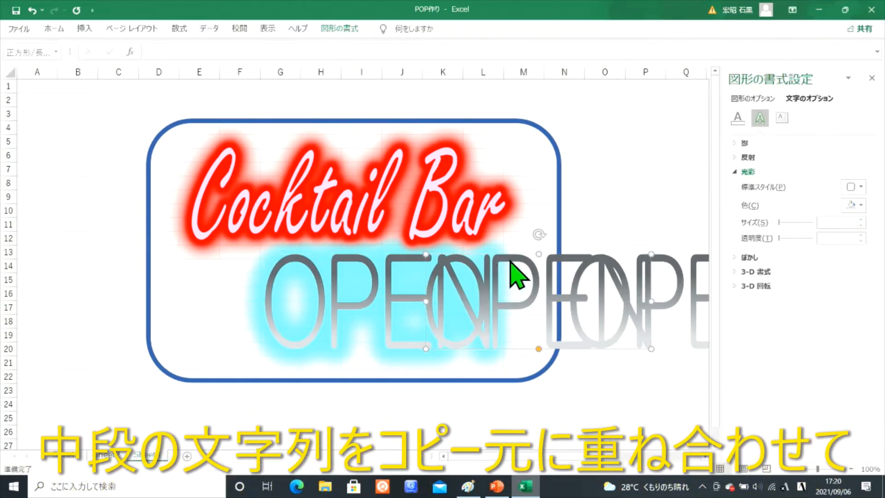
drag(519, 253, 362, 258)
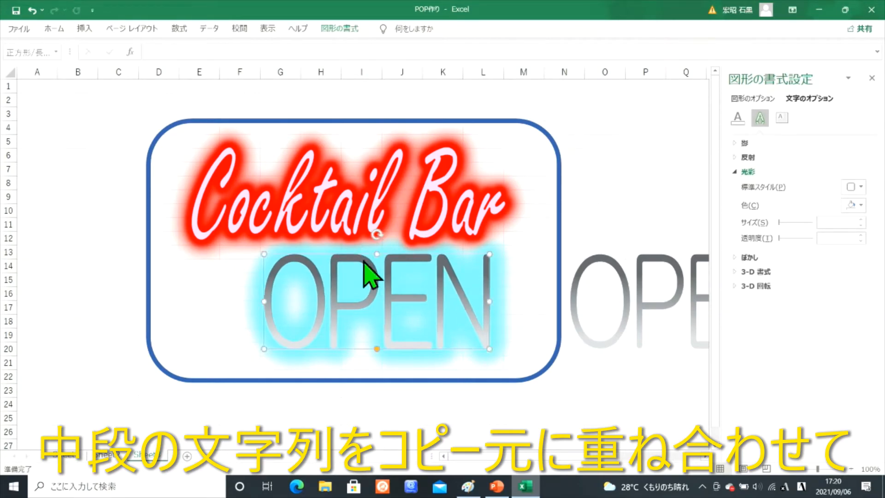
click(857, 205)
click(794, 344)
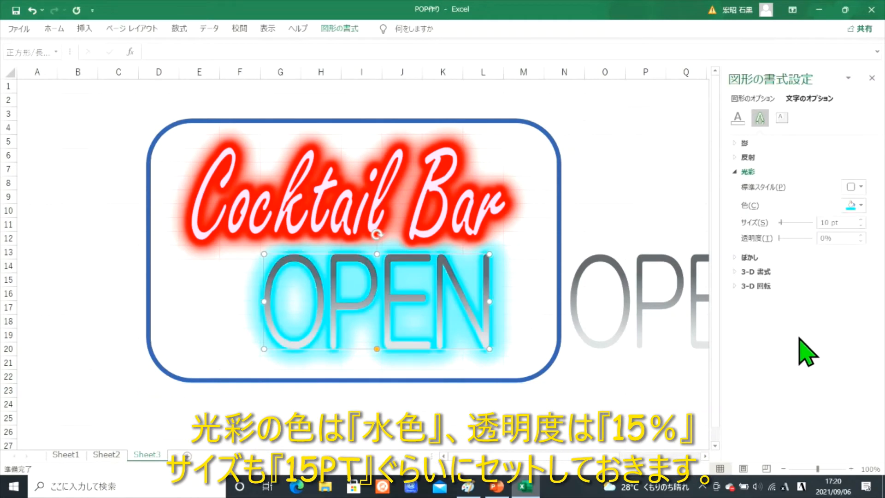
click(860, 236)
click(860, 236)
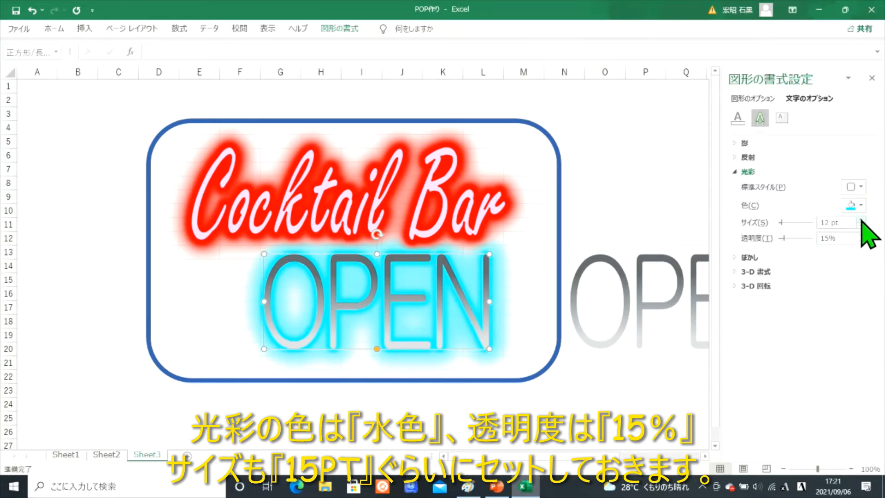
- Place the remaining OPEN copy on top of the stacked OPEN text
click(618, 278)
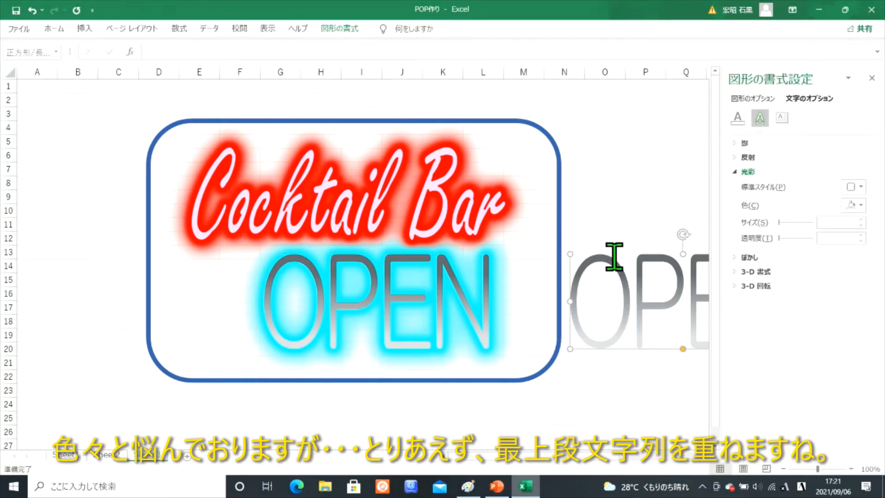
click(615, 258)
drag(618, 251, 307, 251)
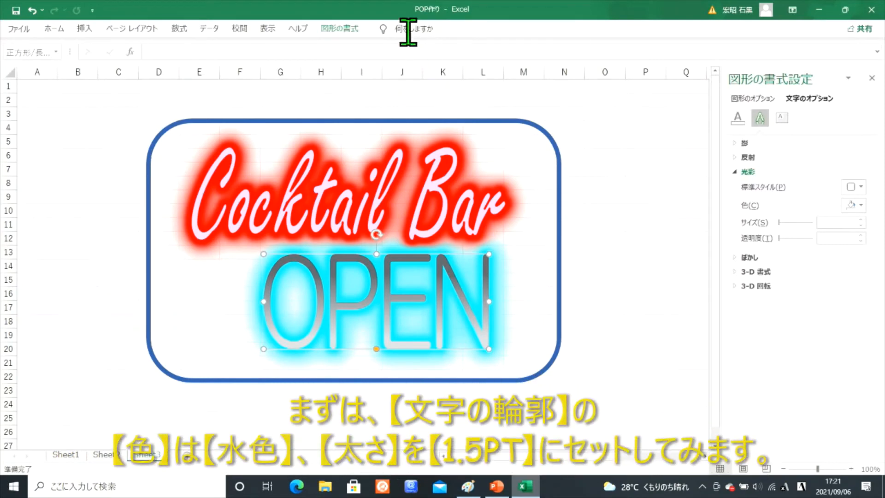
- Outline the topmost OPEN text in the recently used cyan with a 1.5 pt weight
click(340, 29)
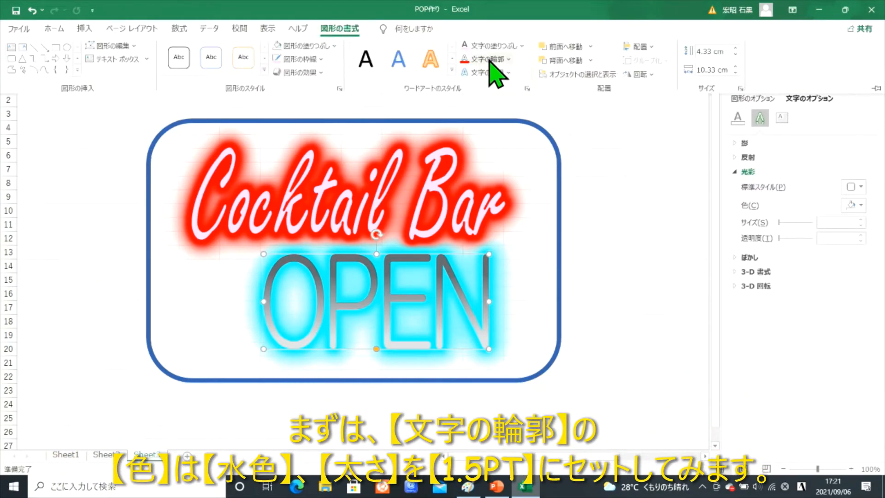
click(489, 60)
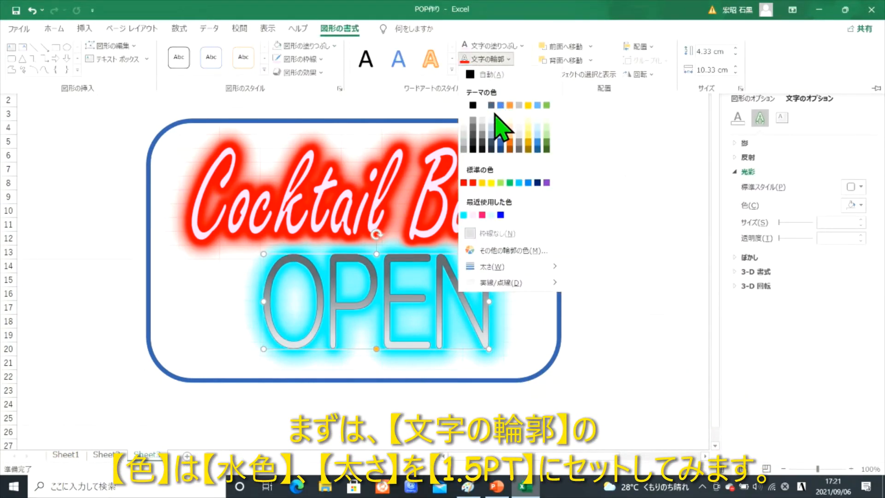
click(464, 215)
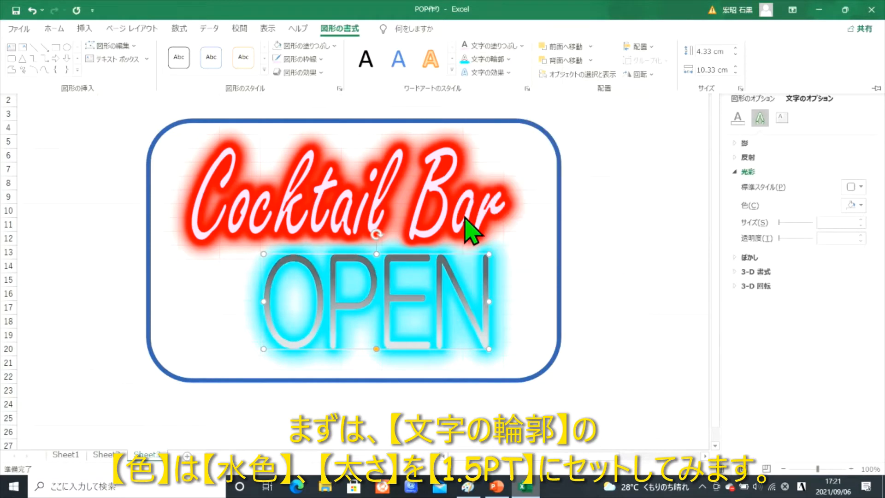
click(483, 61)
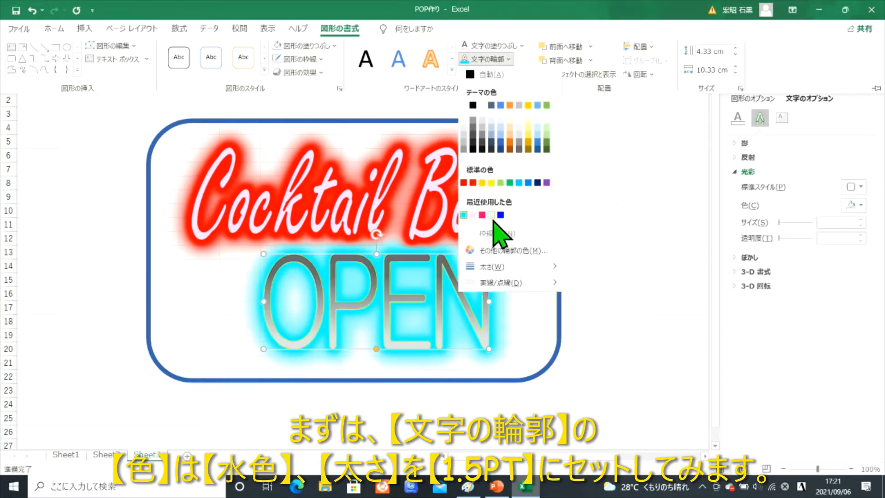
mouse_move(540, 270)
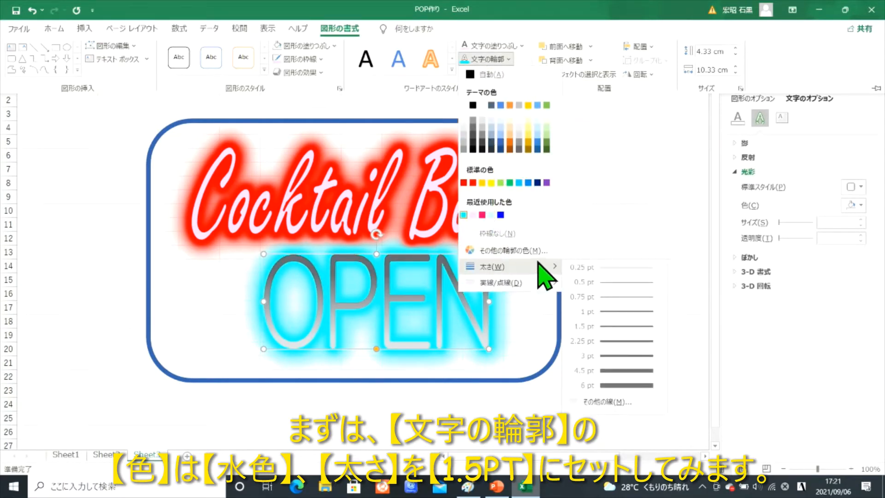
click(629, 326)
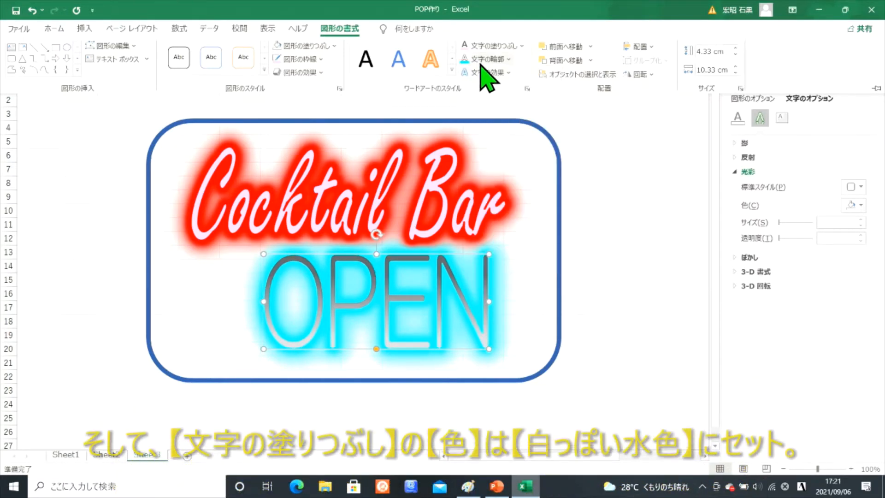
- Fill the topmost OPEN text with a custom whitish light blue colour
click(489, 46)
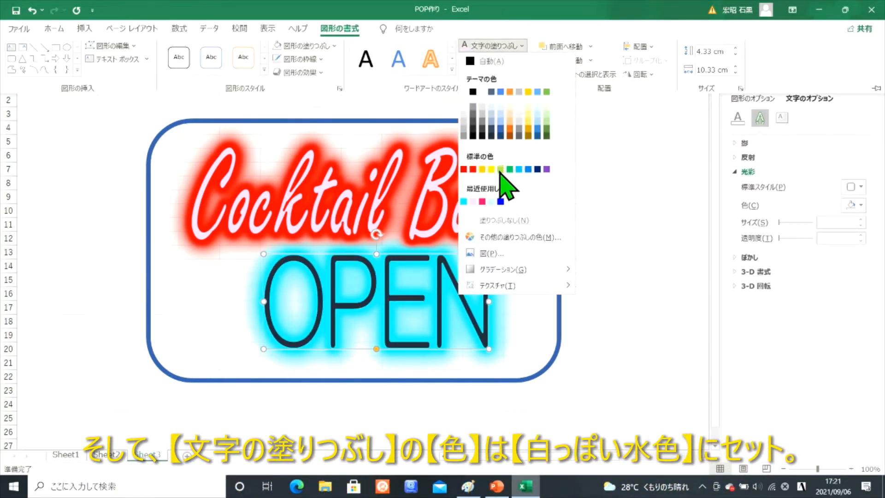
click(511, 237)
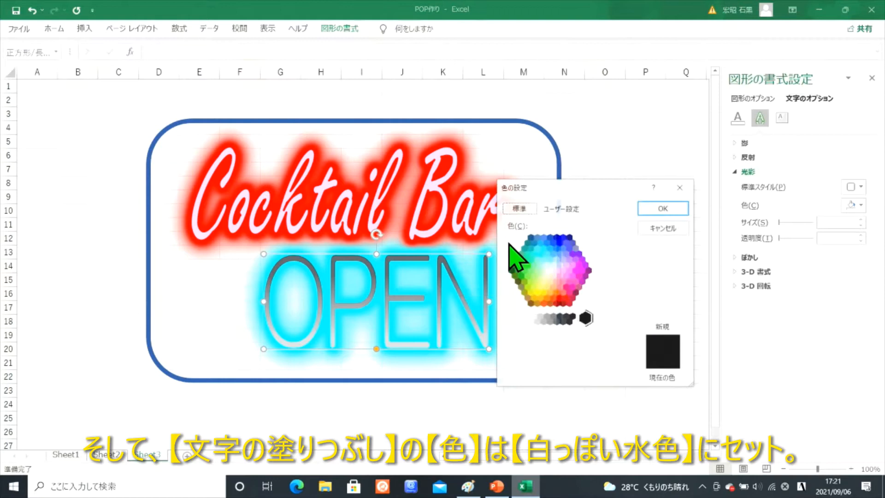
click(553, 266)
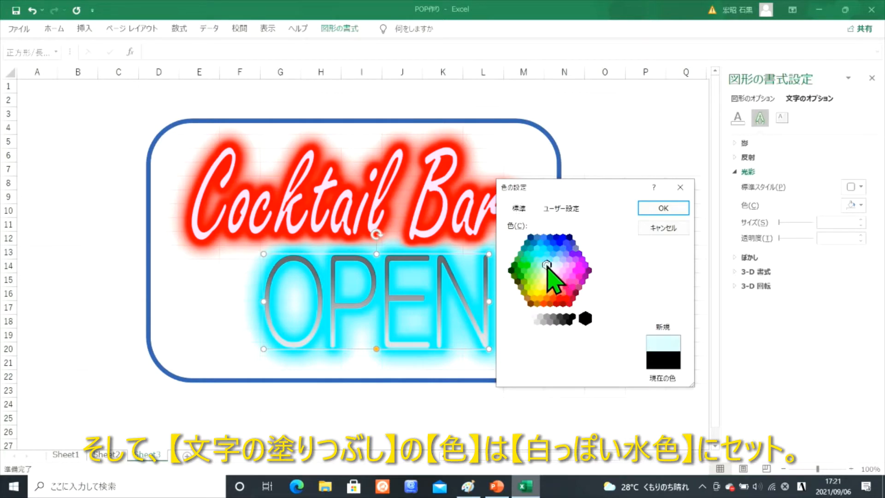
click(653, 209)
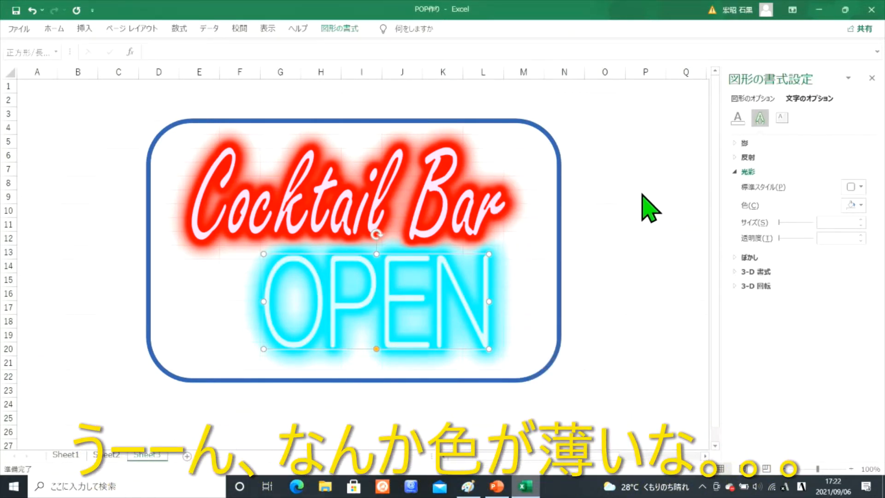
click(645, 206)
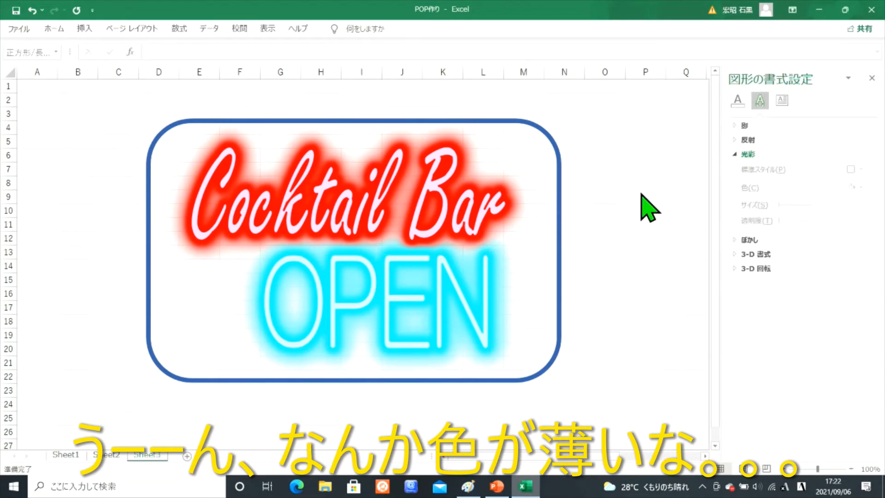
- Change the topmost OPEN text's outline to a custom deeper sky blue
click(407, 275)
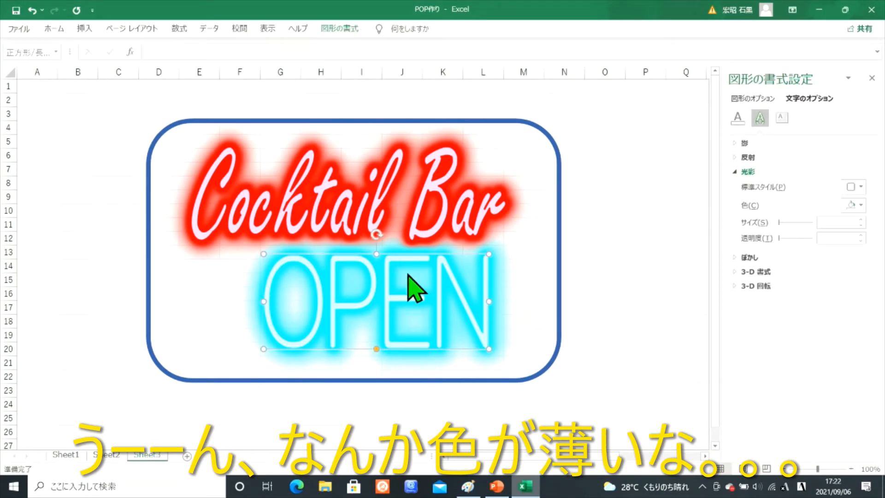
click(334, 30)
click(489, 59)
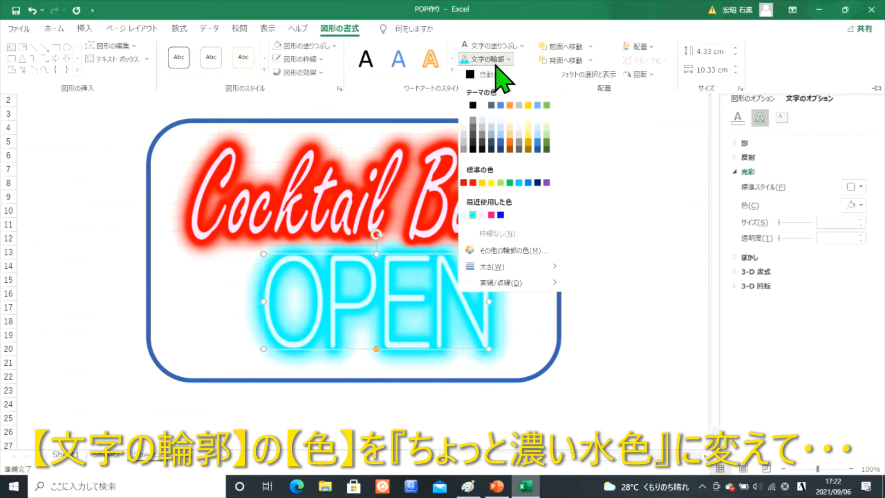
mouse_move(507, 269)
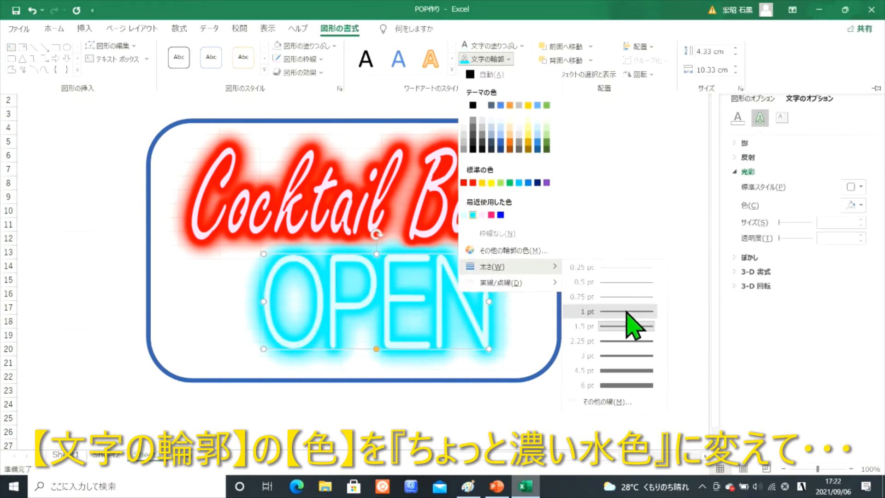
click(504, 250)
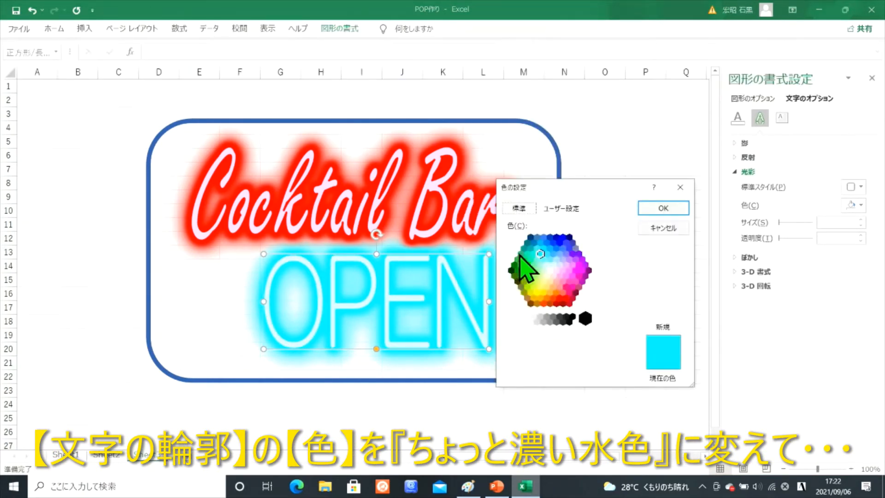
click(553, 250)
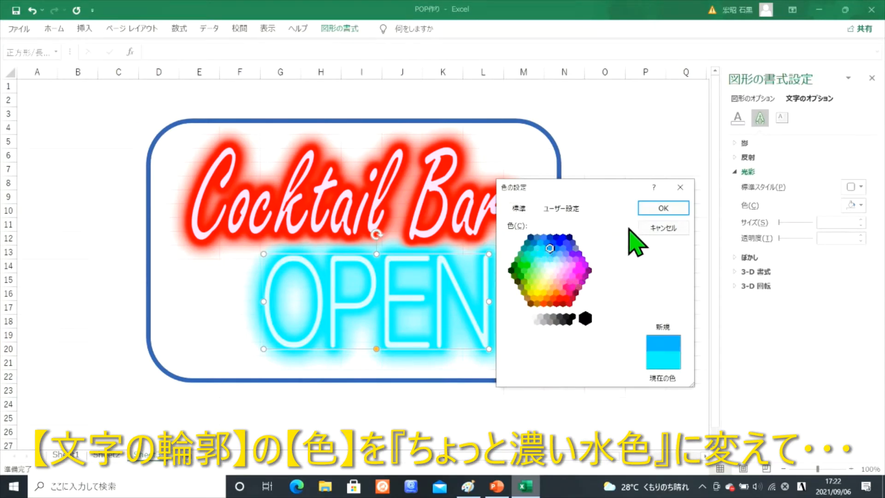
click(663, 208)
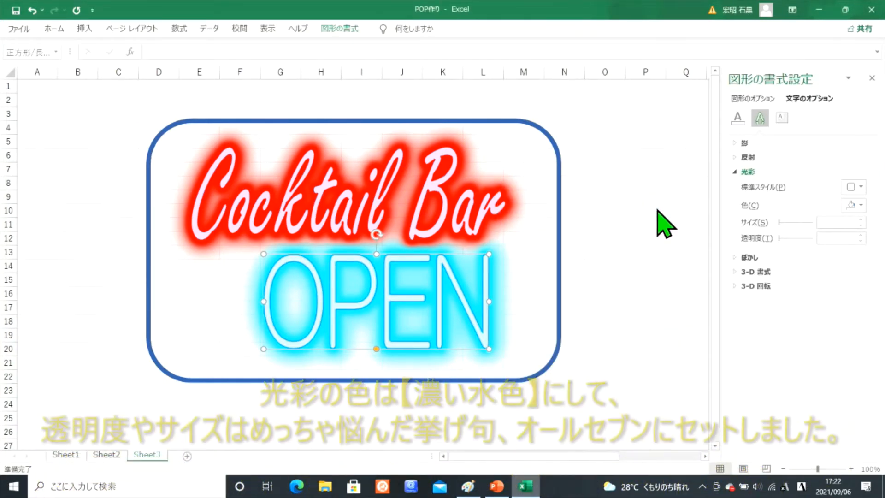
- Give the topmost OPEN text a glow in the recently used deeper sky blue, sized 7 pt with 7% transparency
click(860, 206)
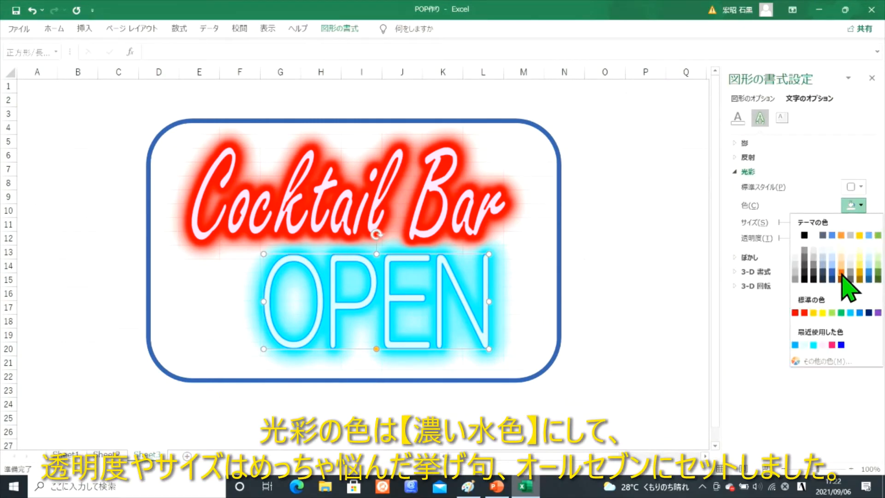
click(795, 345)
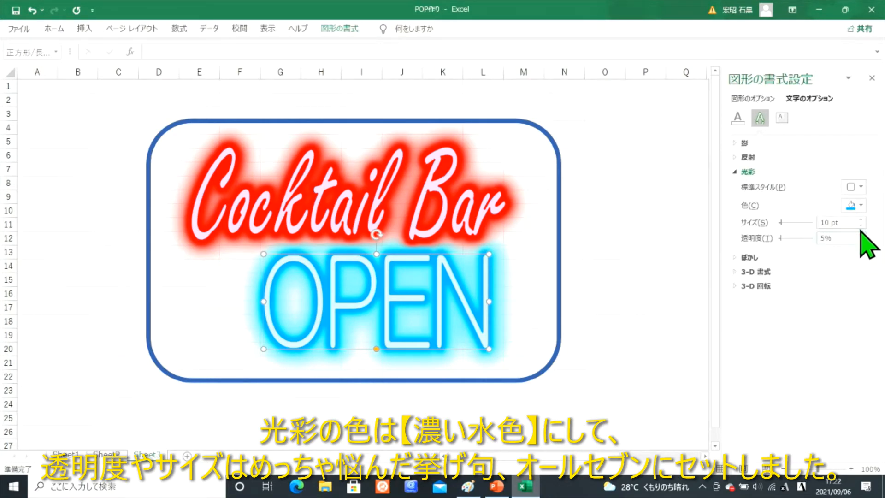
click(860, 226)
click(861, 225)
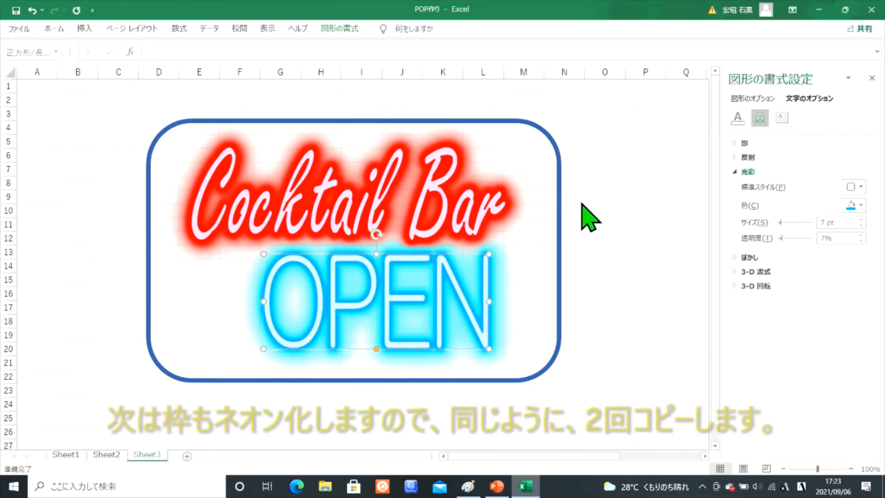
- Make two copies of the rounded rectangle frame, each offset straight down from the previous one
click(560, 210)
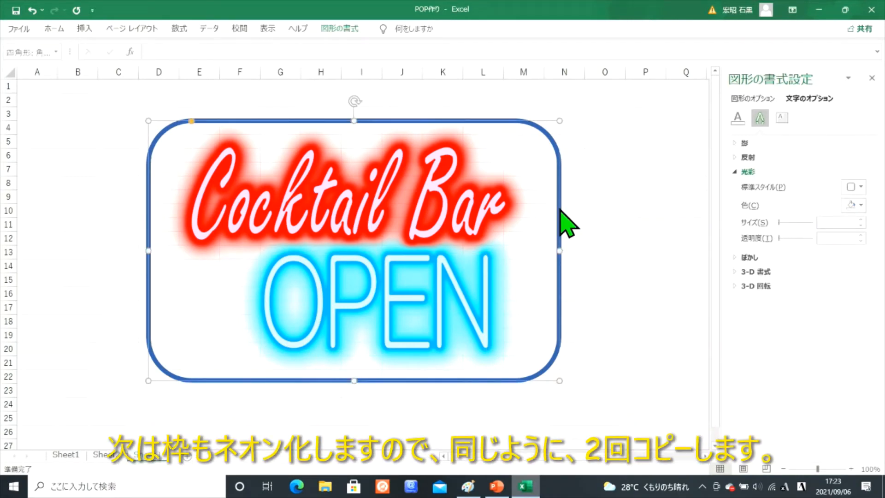
drag(559, 208, 560, 257)
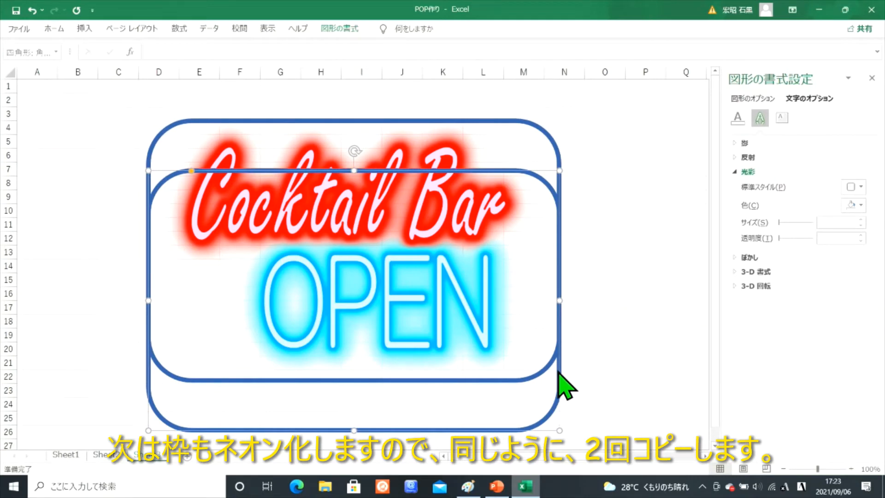
drag(559, 373, 566, 424)
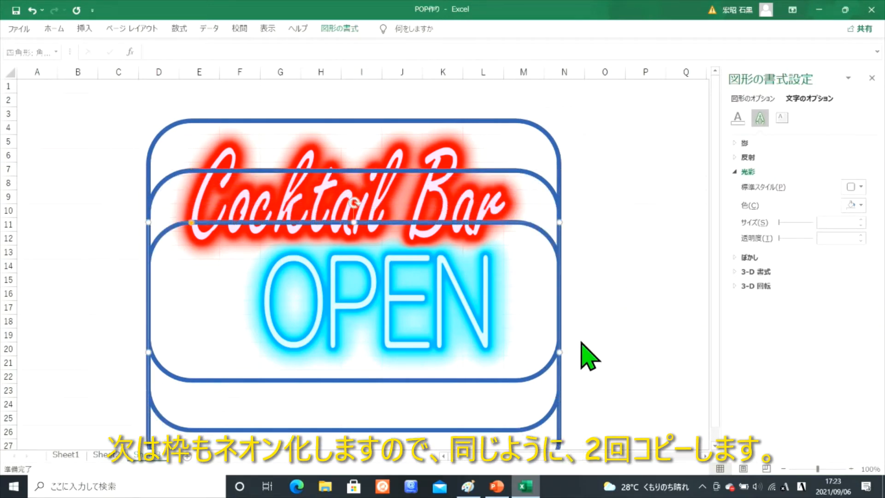
- Apply a shape glow in a custom deep pink to the original rounded rectangle frame
click(498, 121)
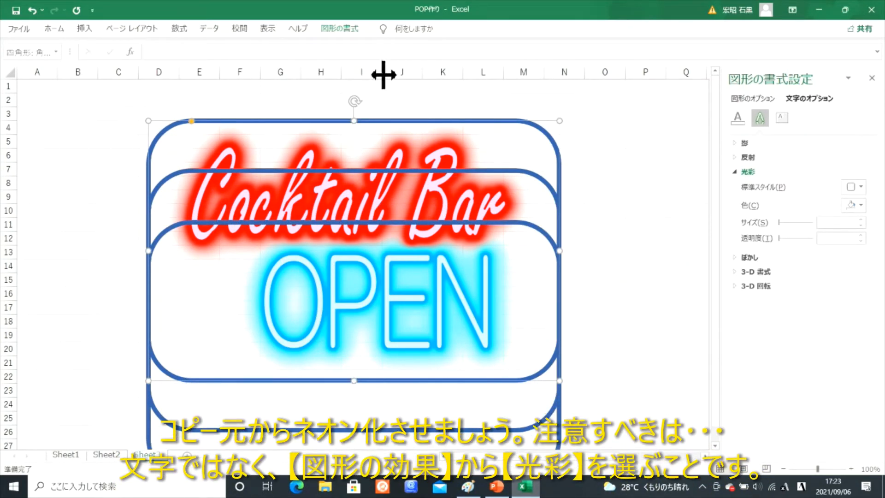
click(332, 29)
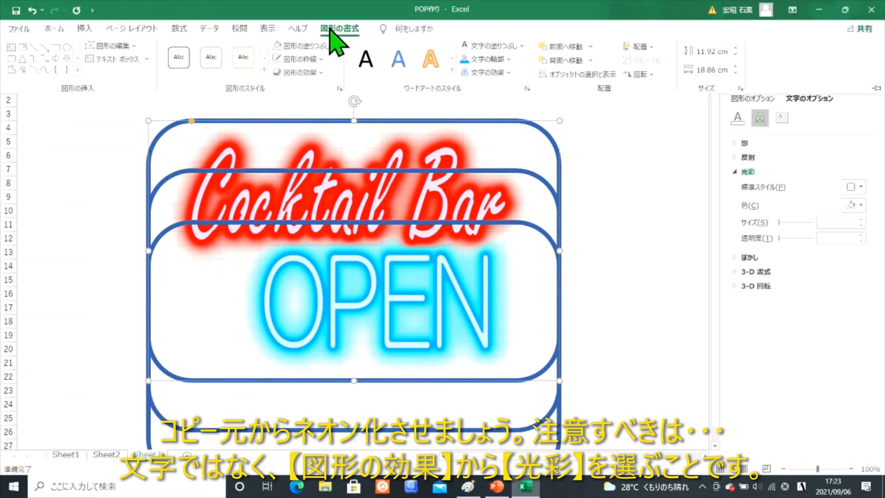
click(302, 72)
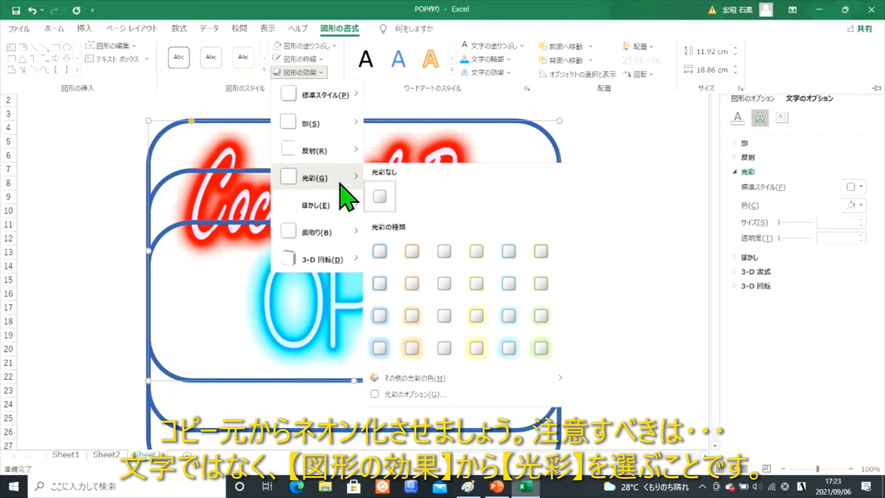
click(410, 408)
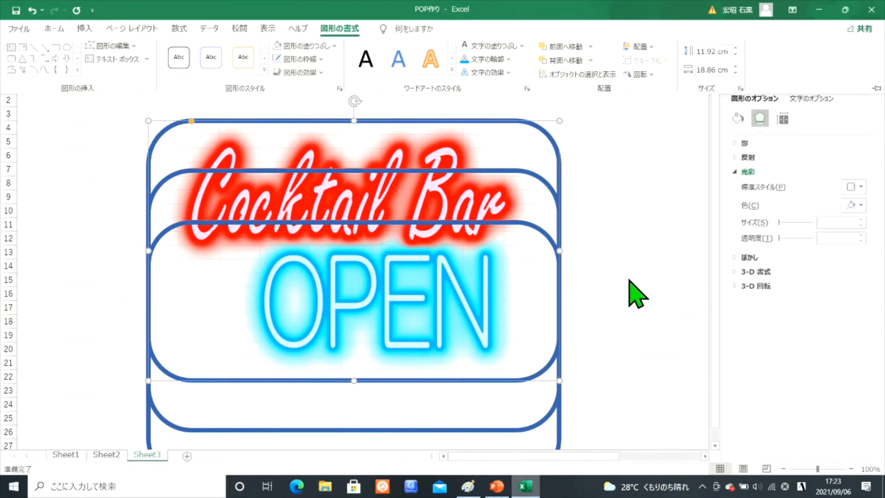
click(860, 205)
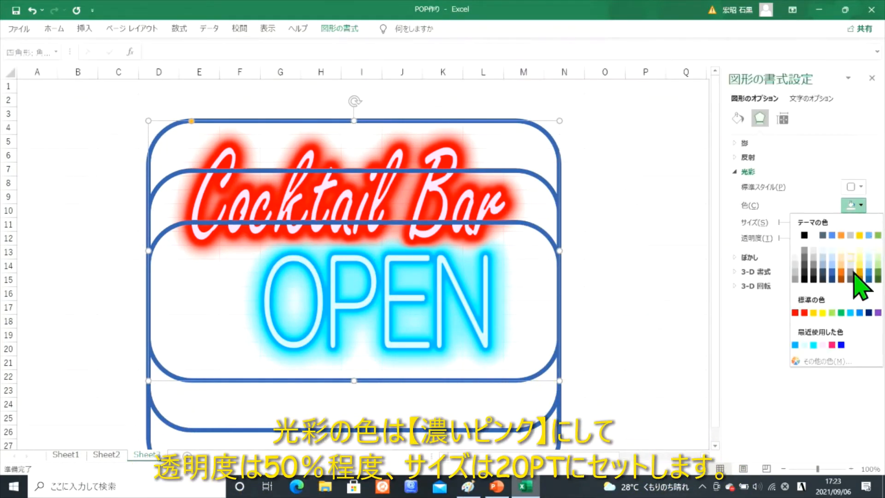
click(818, 361)
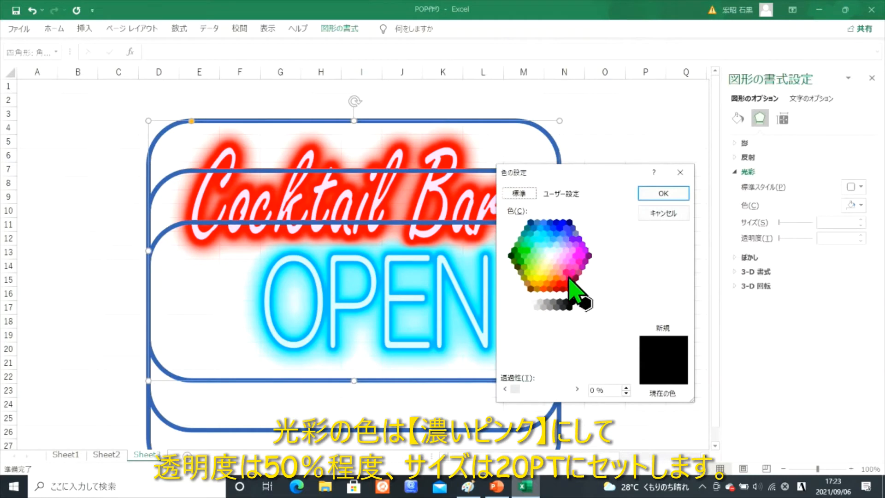
click(566, 273)
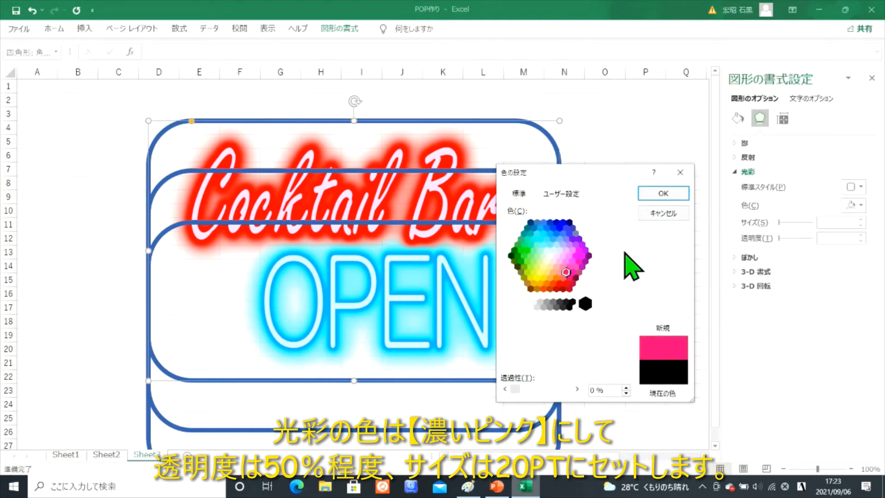
click(663, 193)
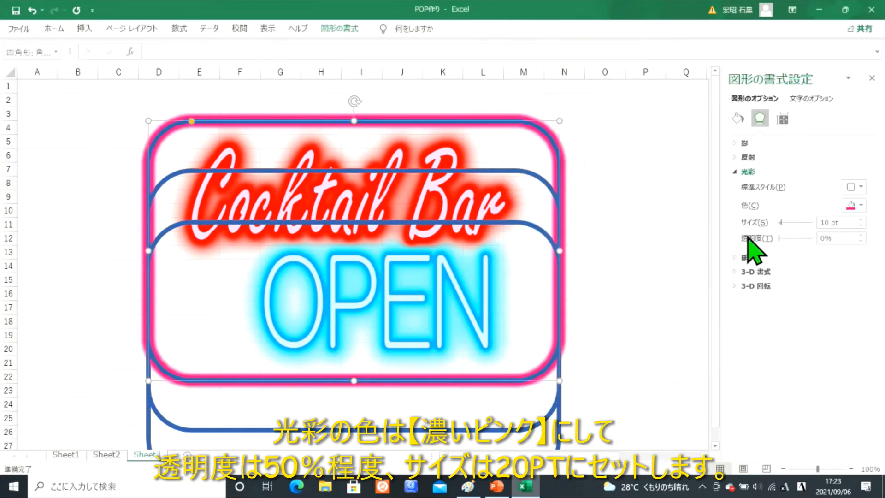
- Set the original frame's glow to 50% transparency and a size of 20 pt
click(859, 236)
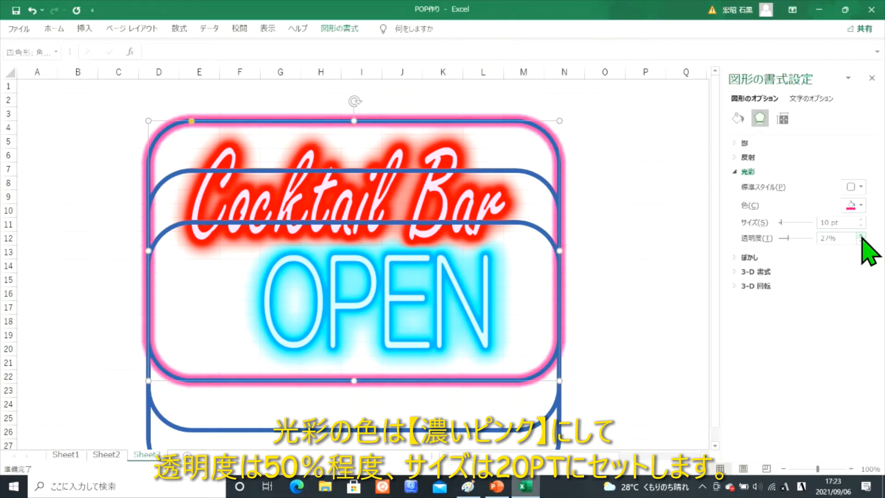
click(860, 236)
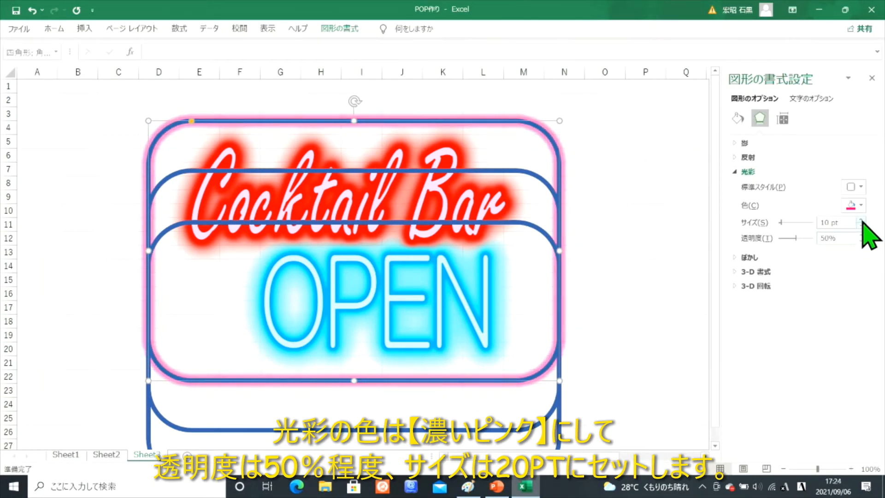
click(860, 221)
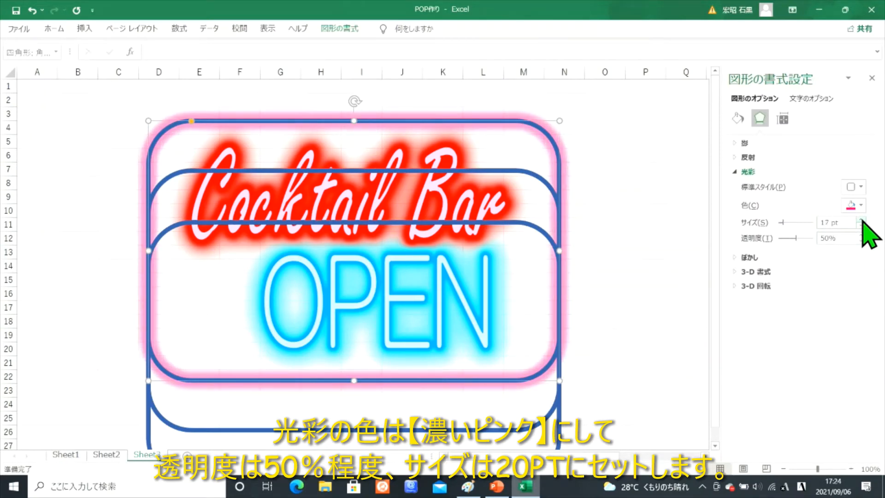
click(860, 220)
click(861, 220)
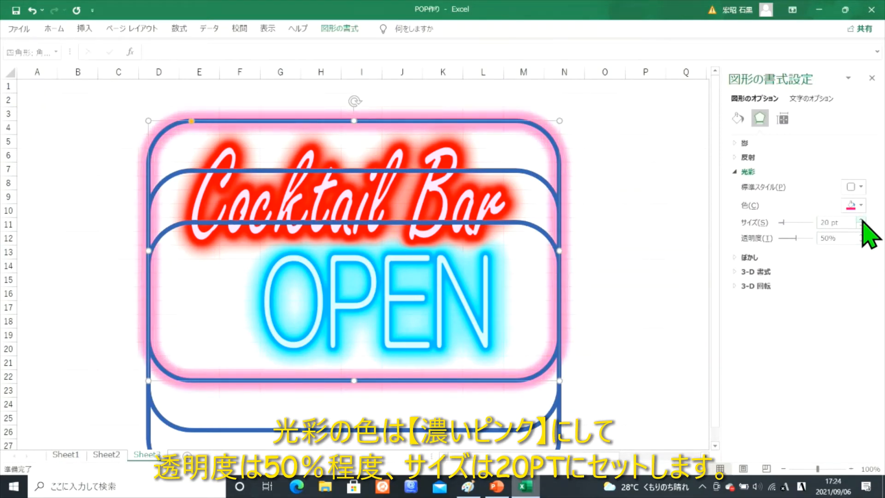
click(662, 253)
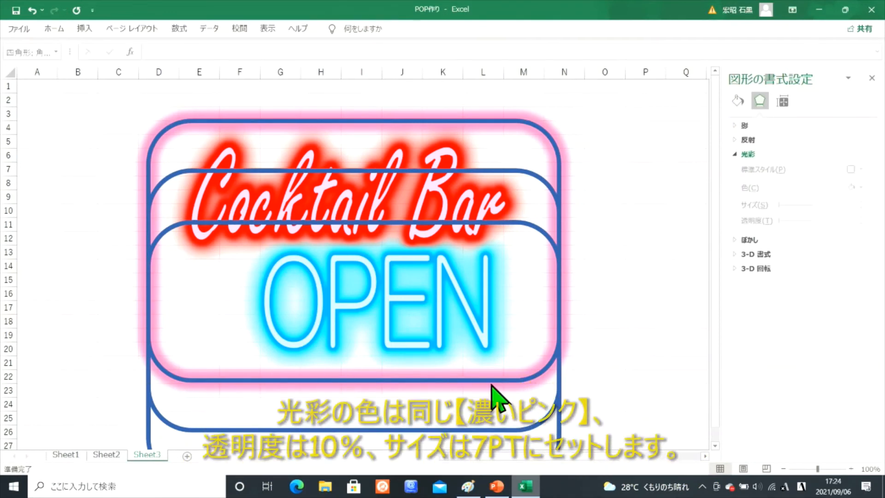
- Stack the middle frame copy on the original and give it the recently used deep pink glow at 7 pt with 10% transparency
click(509, 425)
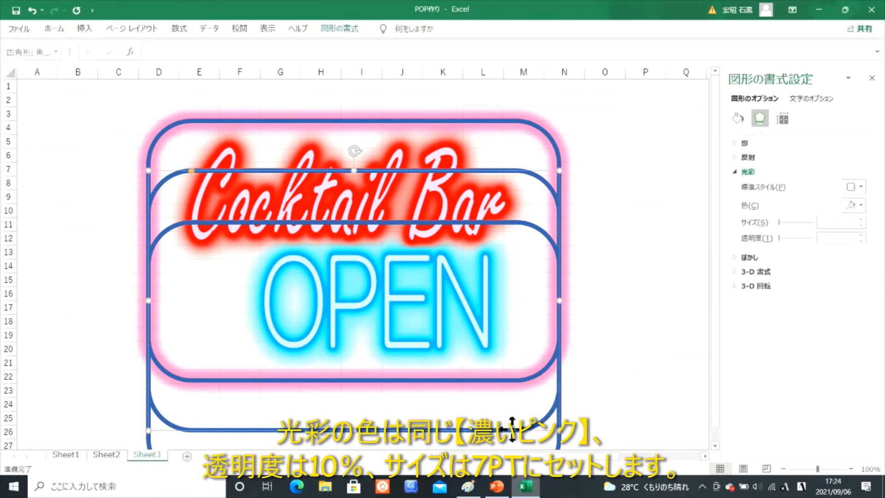
drag(510, 423, 512, 380)
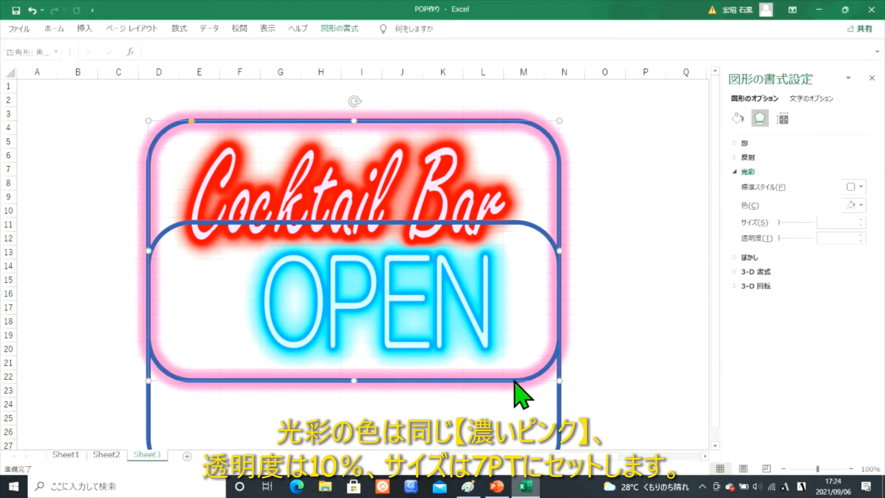
click(860, 205)
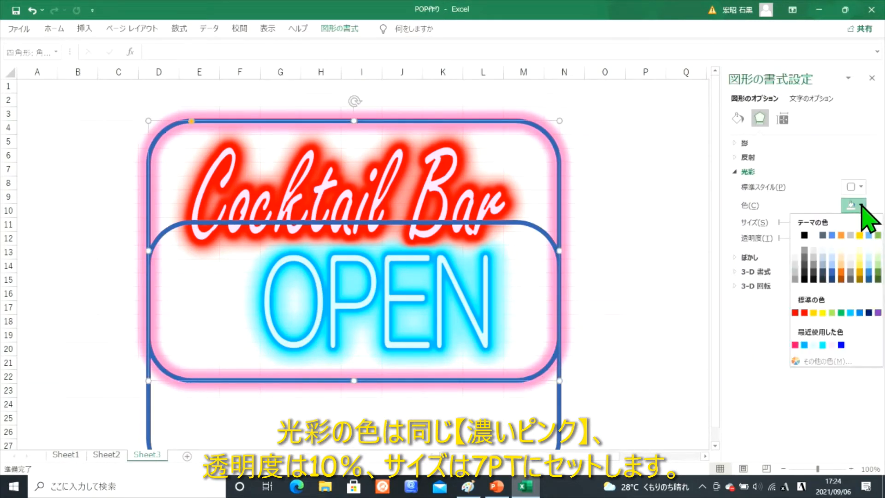
click(796, 347)
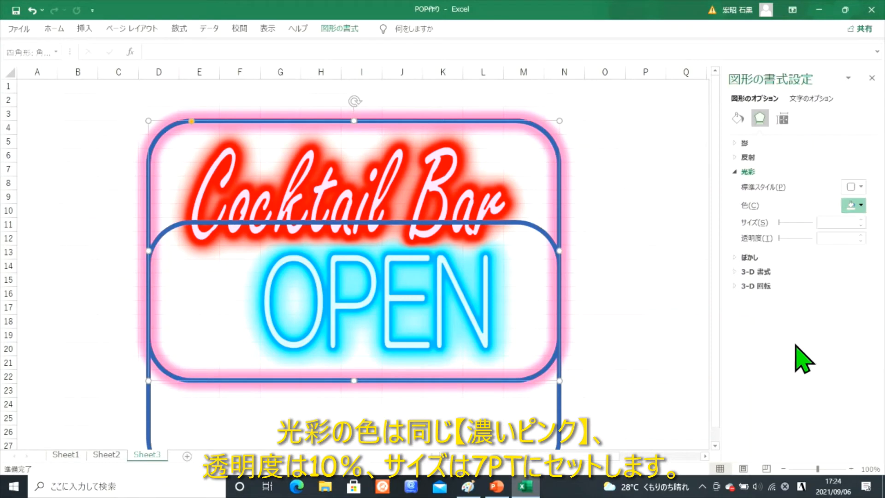
click(861, 225)
click(861, 226)
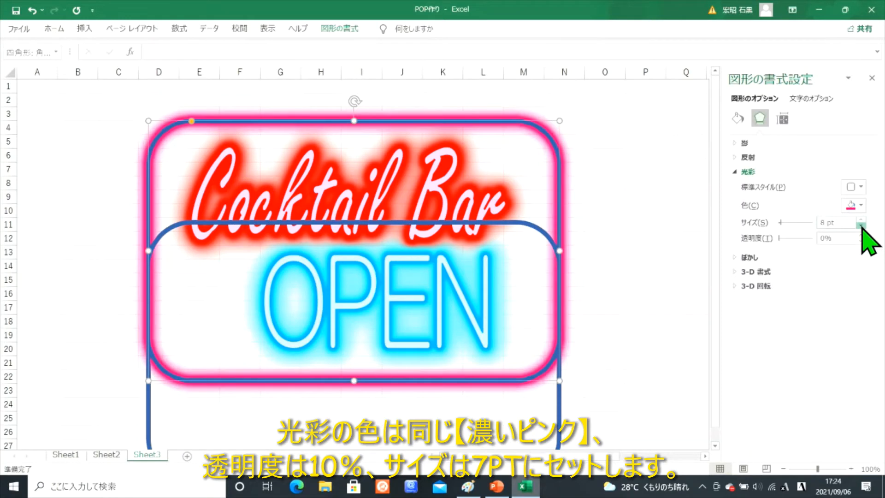
click(861, 226)
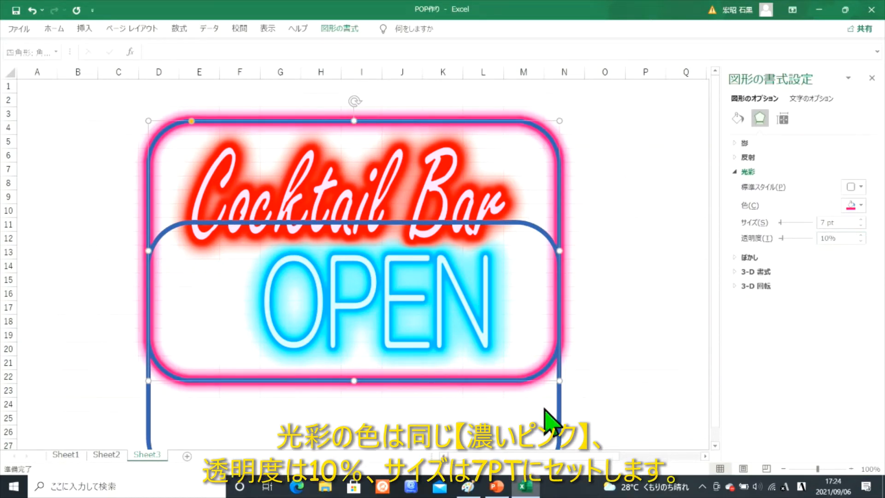
- Change the second frame layer's pink glow to 0% transparency and a size of 5 pt
click(559, 412)
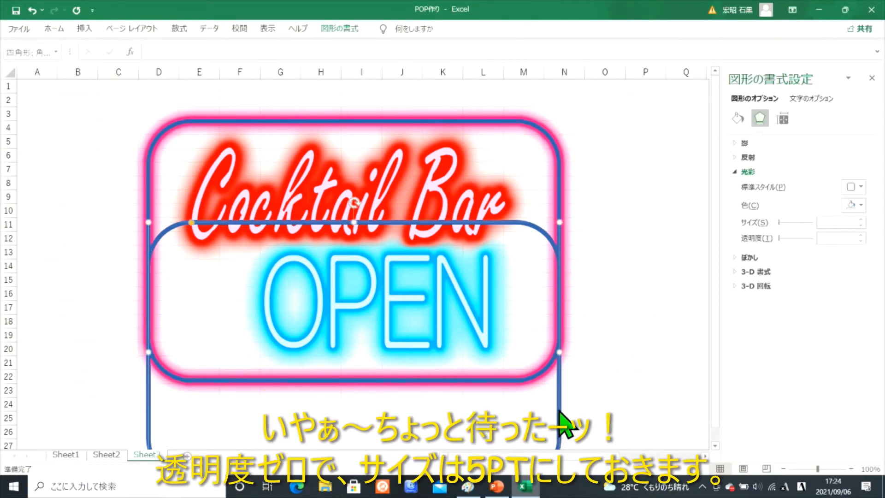
click(559, 164)
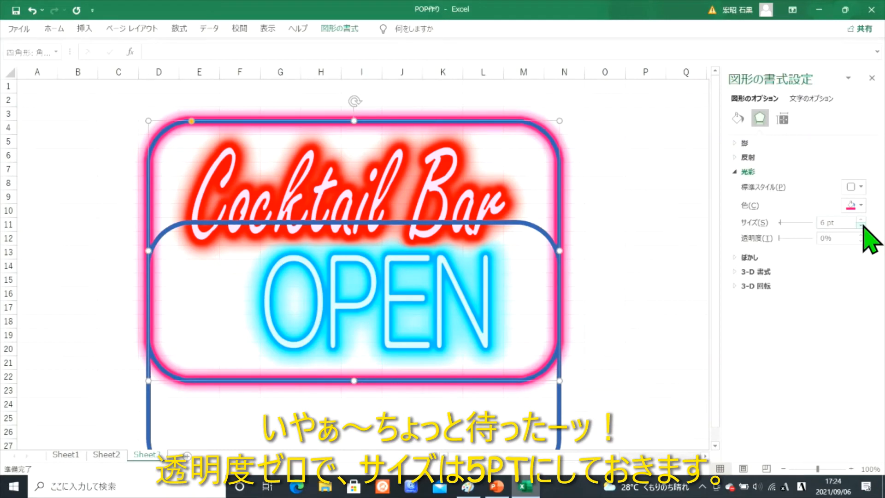
click(861, 225)
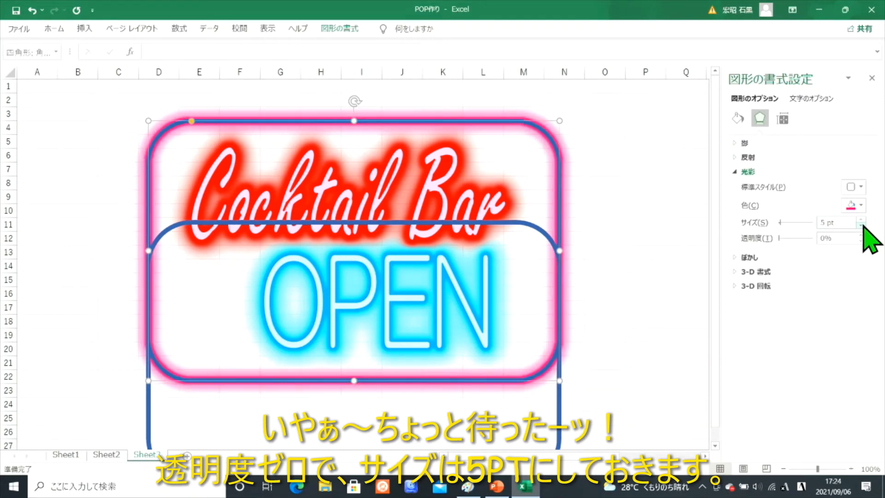
- Stack the remaining frame copy on top of the other frames and recolour its outline to a custom whitish pink
click(558, 406)
drag(558, 407, 564, 306)
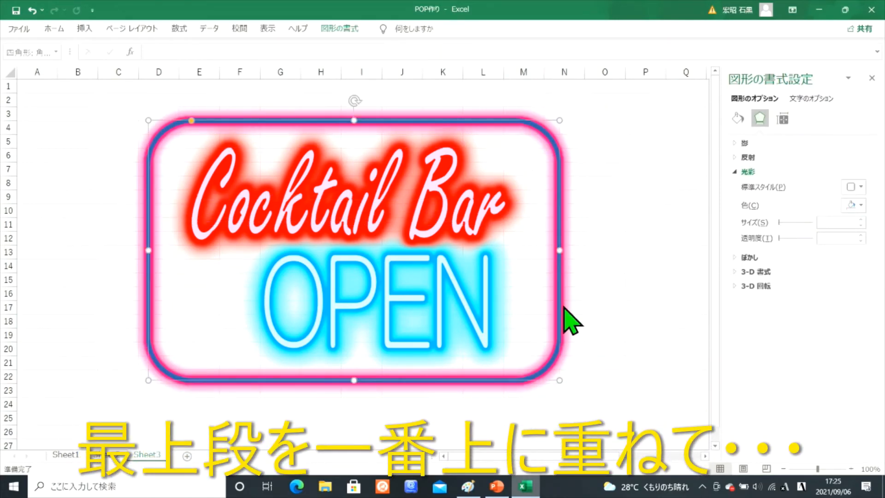
click(340, 31)
click(302, 59)
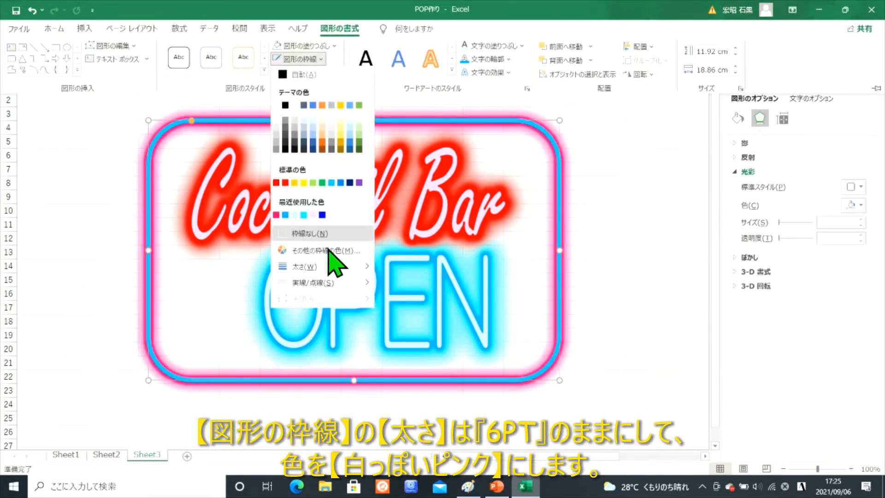
mouse_move(325, 272)
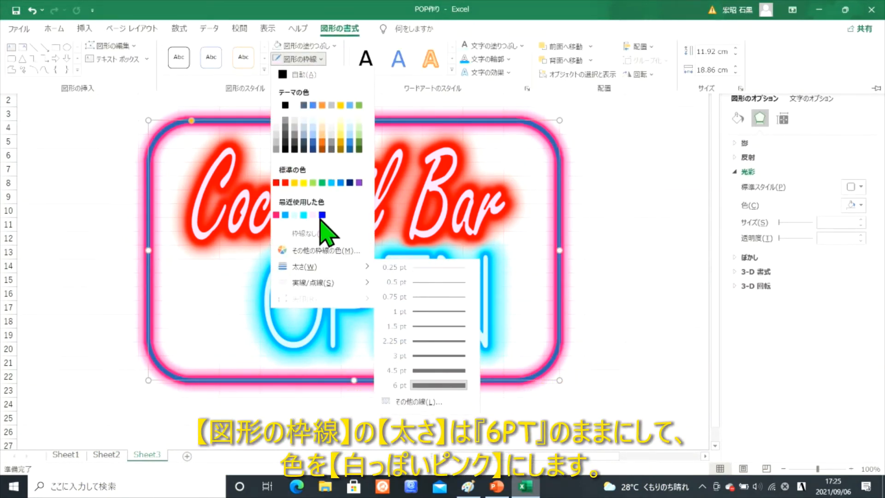
click(328, 251)
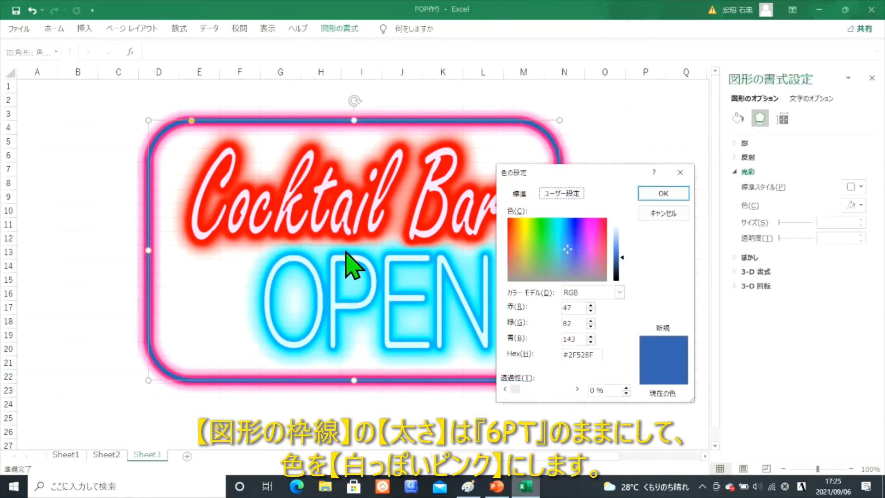
click(519, 193)
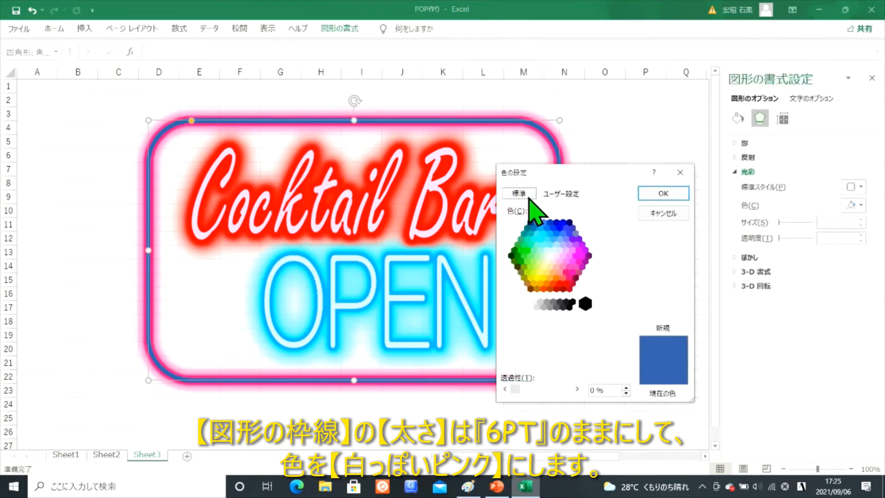
click(556, 259)
click(673, 193)
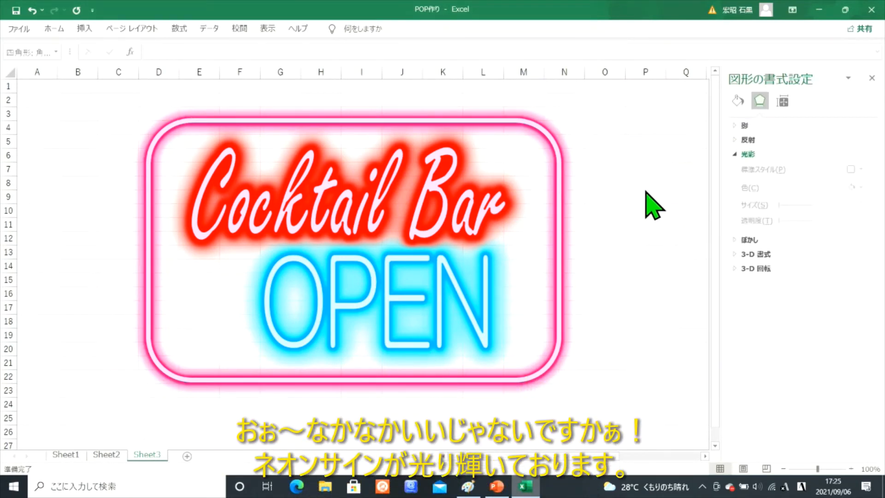
click(872, 79)
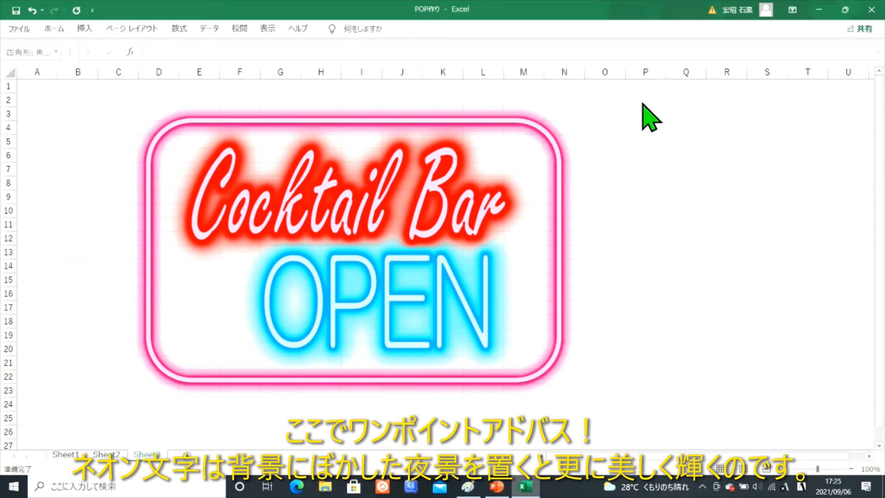
- Select all the neon text and frame layers and group them into a single object
drag(641, 100, 115, 417)
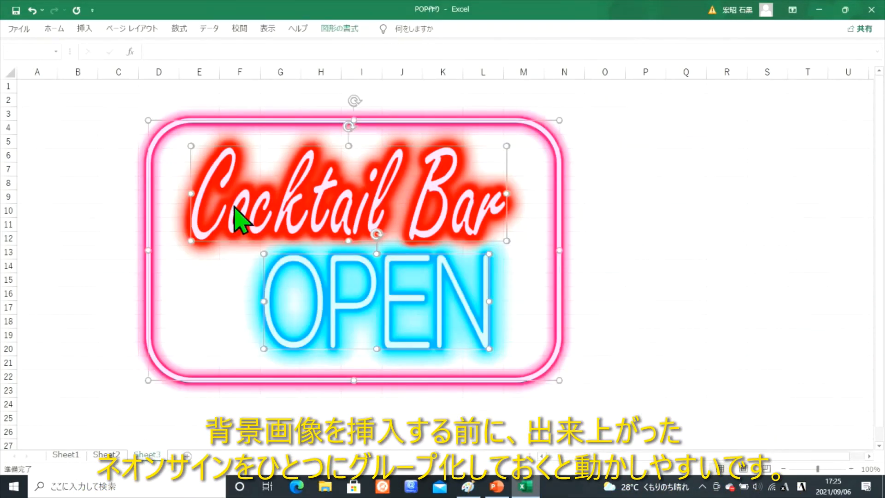
click(340, 29)
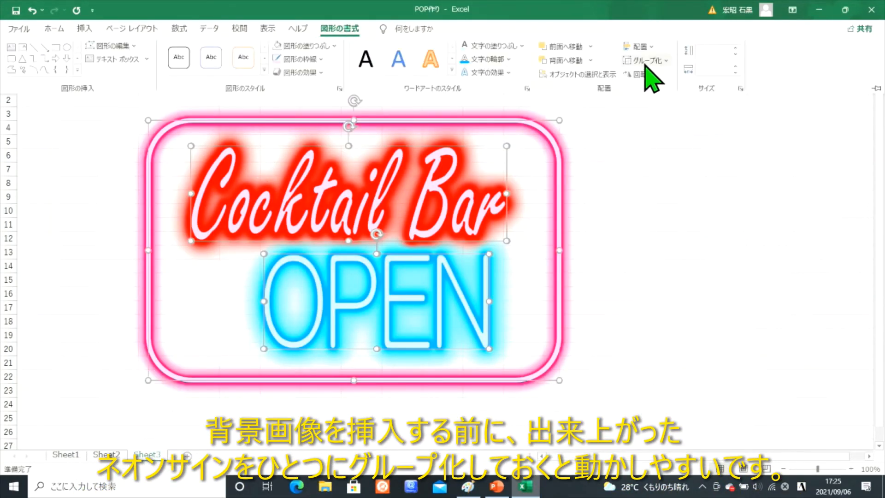
click(647, 60)
click(662, 77)
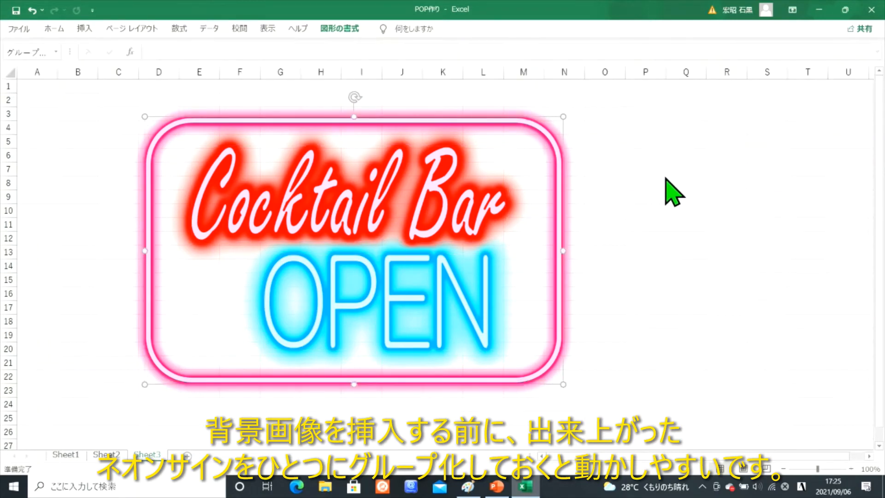
- Insert the night street photo from this device at the sheet's first cell and enlarge it to about 21.1 × 37.62 cm
click(42, 93)
click(85, 28)
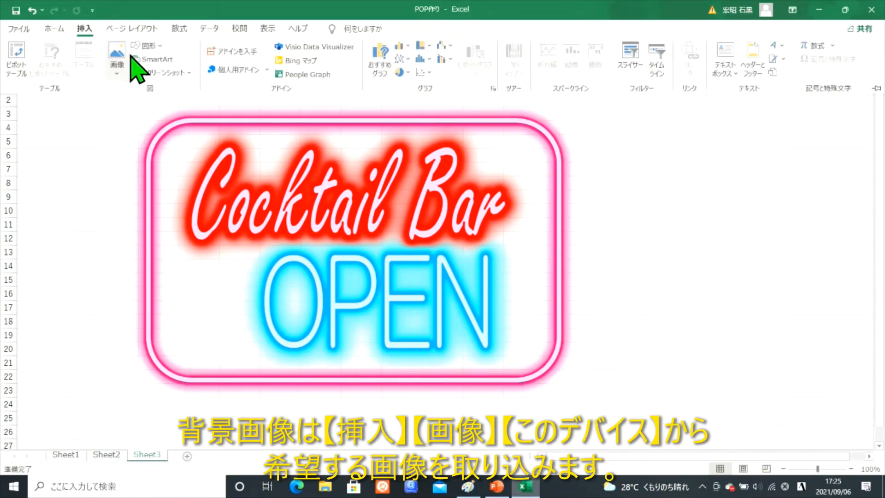
click(118, 73)
click(150, 108)
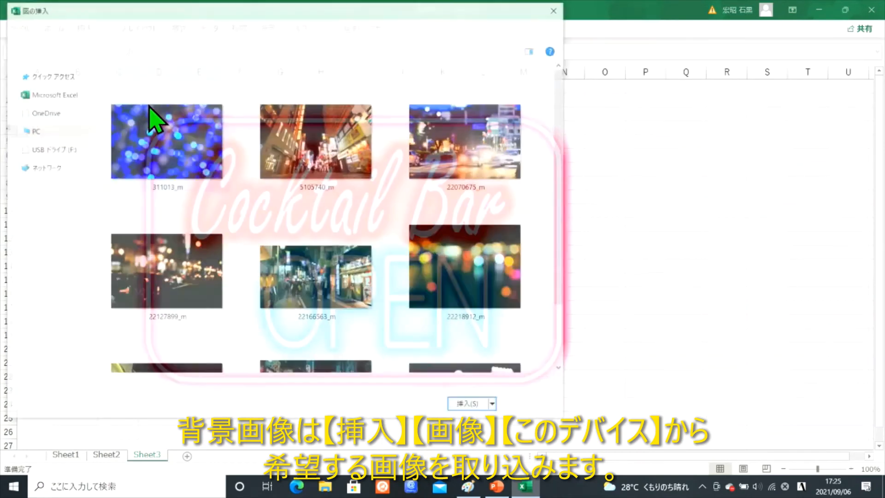
double_click(323, 292)
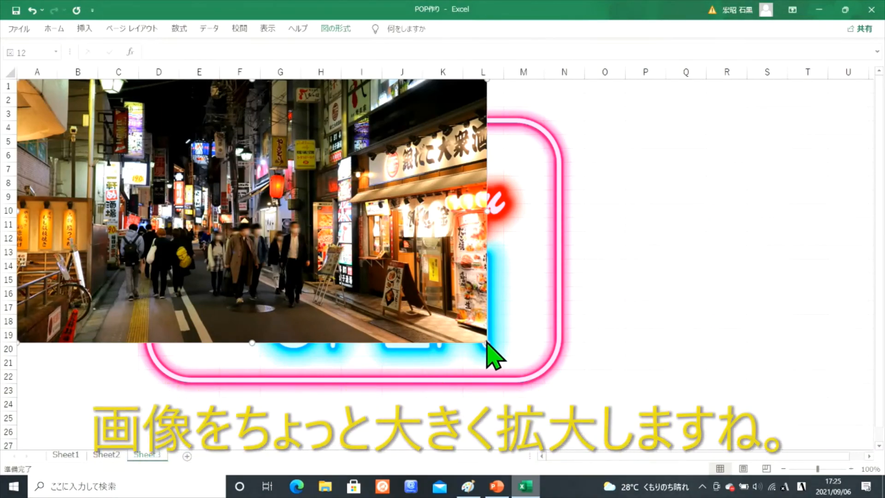
drag(487, 344, 721, 455)
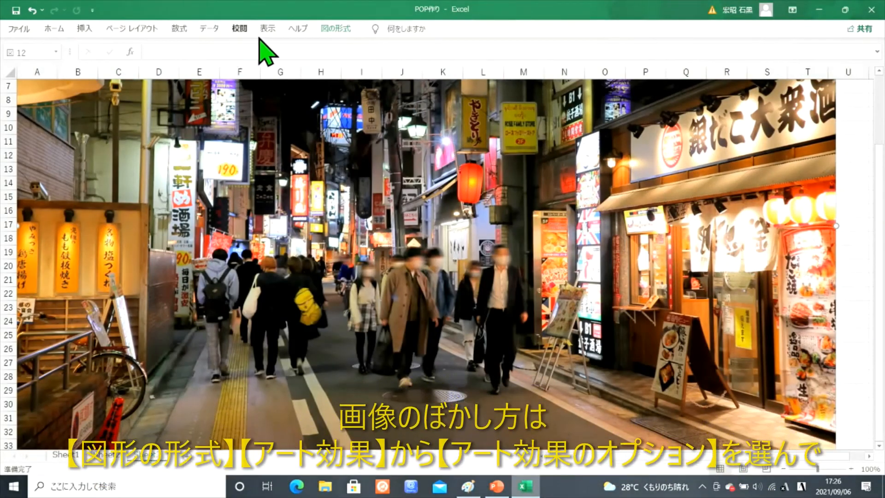
- Apply the Blur artistic effect to the night street photo with a radius of 30
click(339, 29)
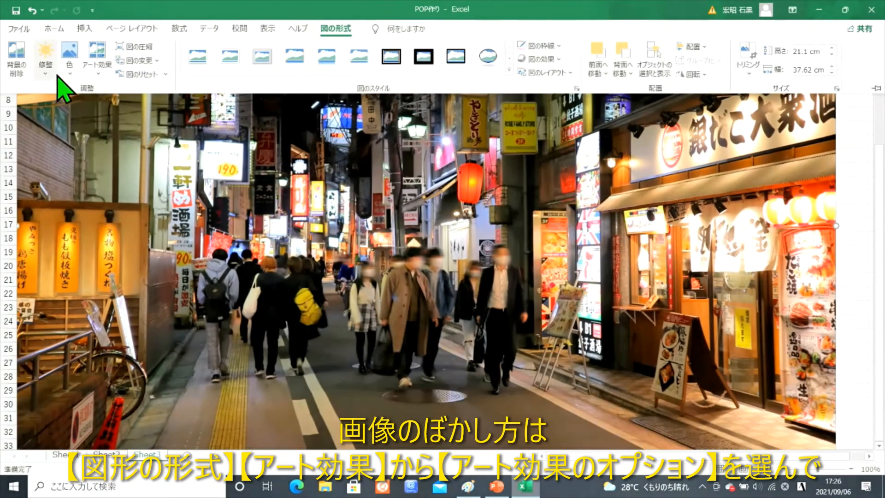
click(98, 73)
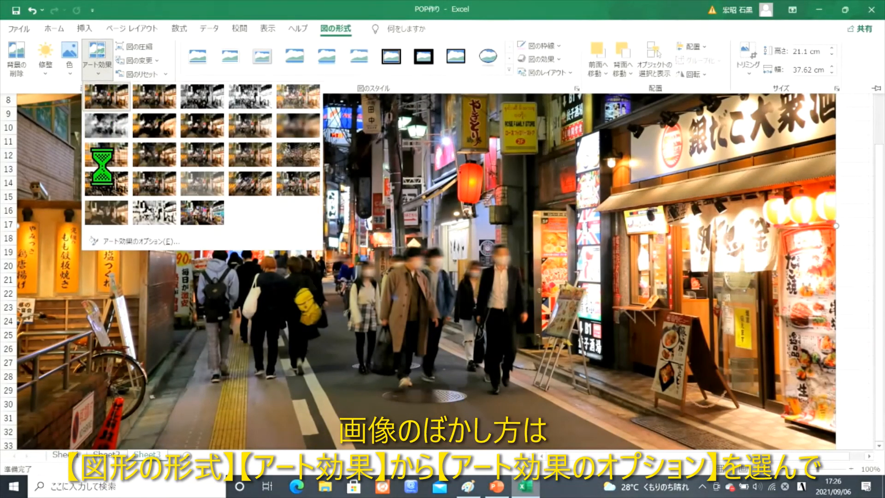
click(118, 240)
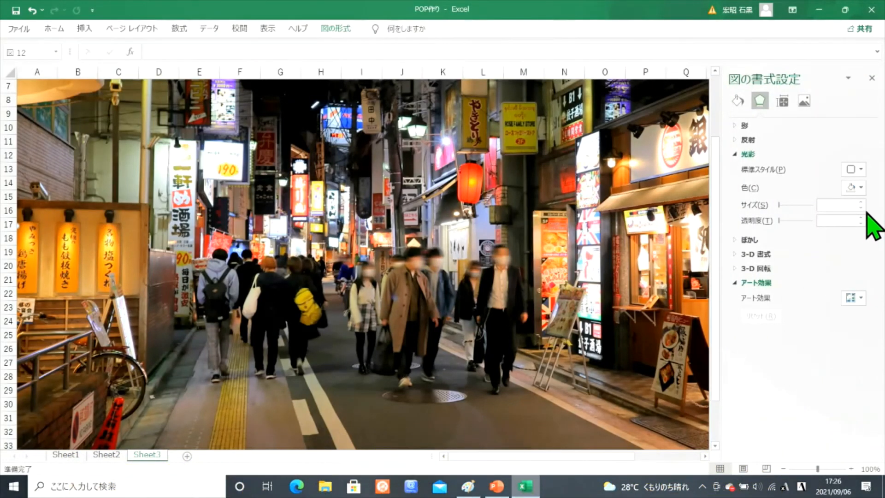
click(861, 298)
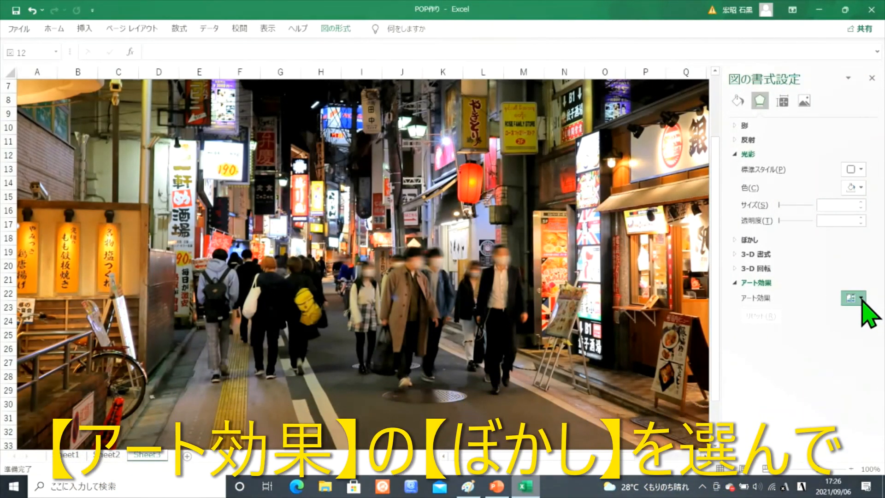
click(864, 342)
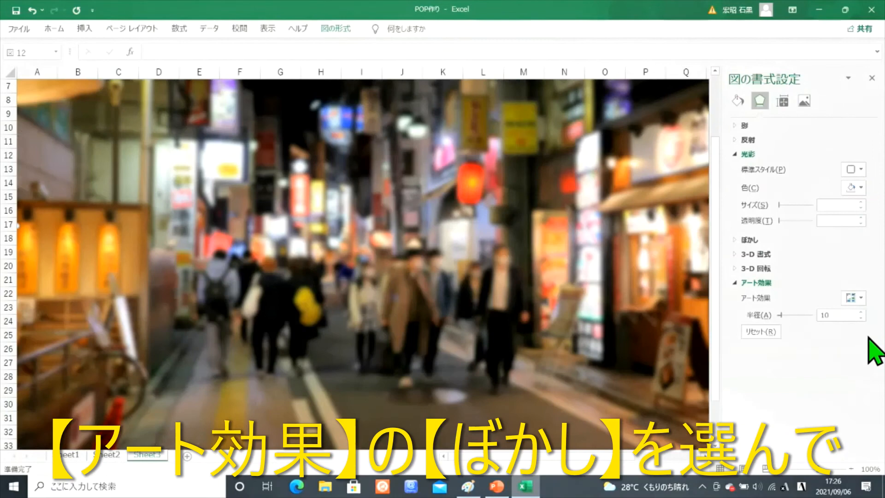
double_click(835, 314)
text(30)
key(Return)
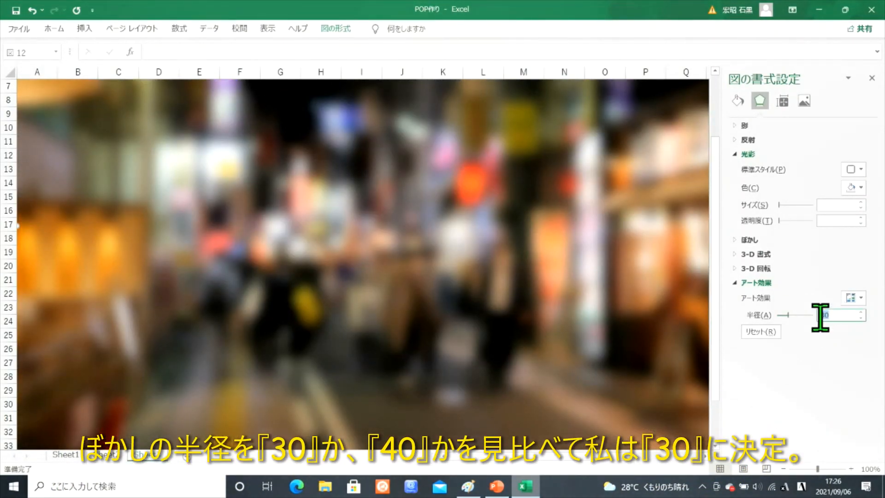
- Try a blur radius of 40 on the photo for comparison, and return it to 30
double_click(827, 315)
text(40)
key(Return)
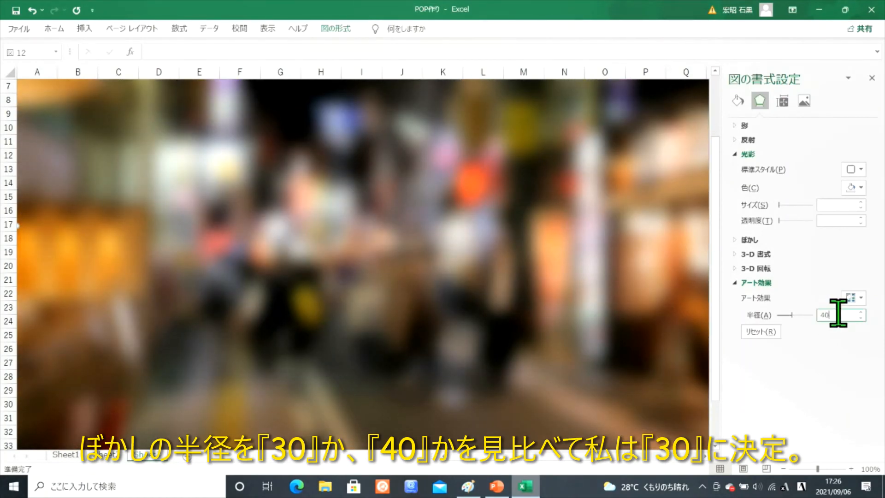
drag(839, 314, 813, 316)
text(30)
key(Return)
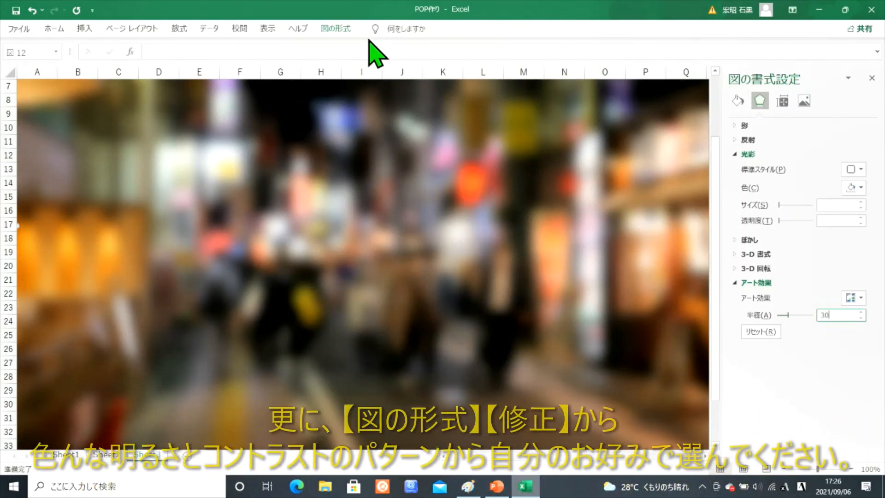
- Correct the blurred photo with the 0% brightness and +40% contrast preset
click(332, 30)
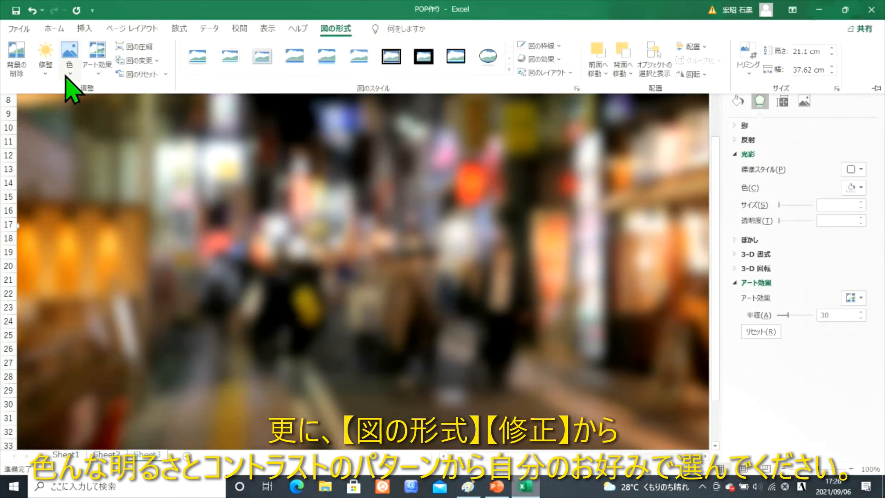
click(44, 74)
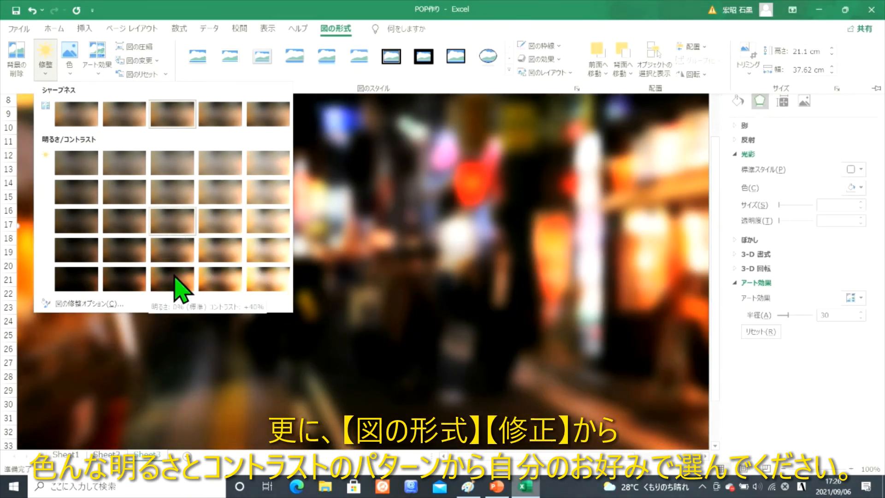
click(177, 286)
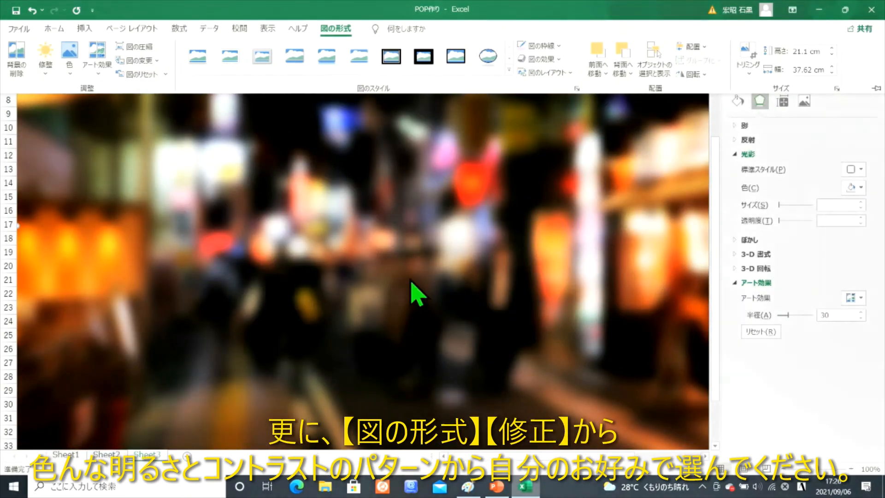
- Send the blurred photo to the back, behind the neon sign, and close the picture formatting options
scroll(567, 217, up, 2)
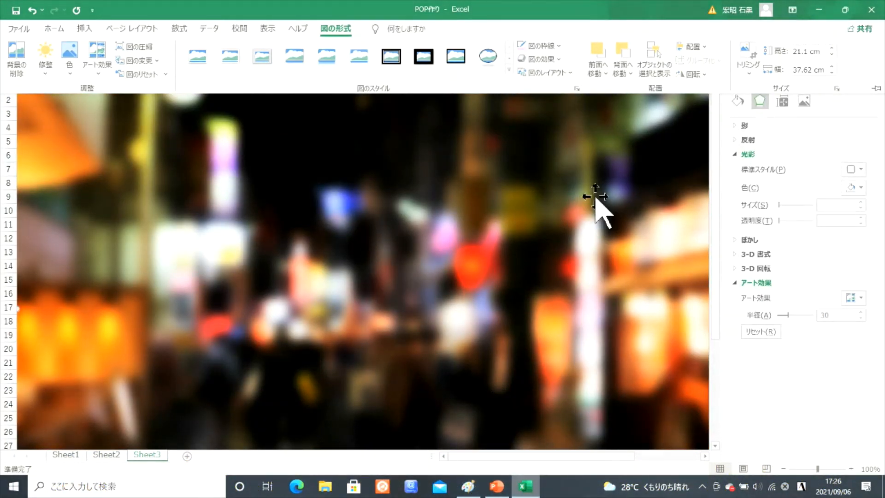
click(875, 88)
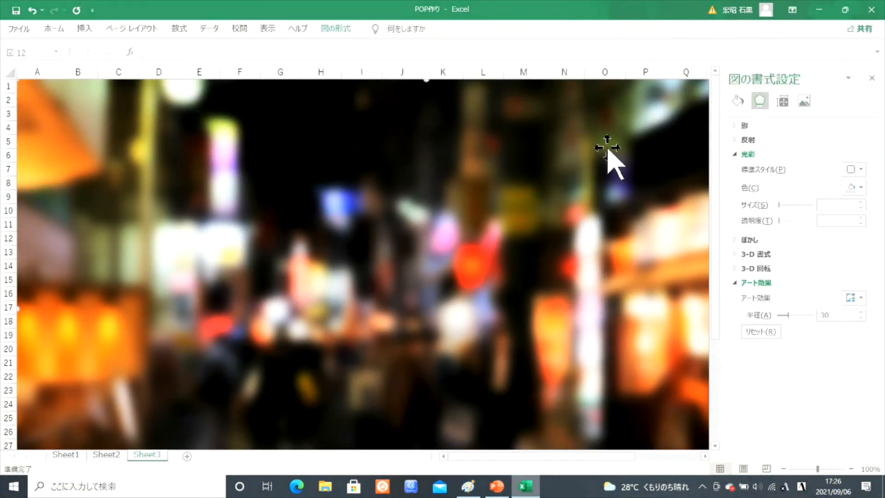
right_click(595, 171)
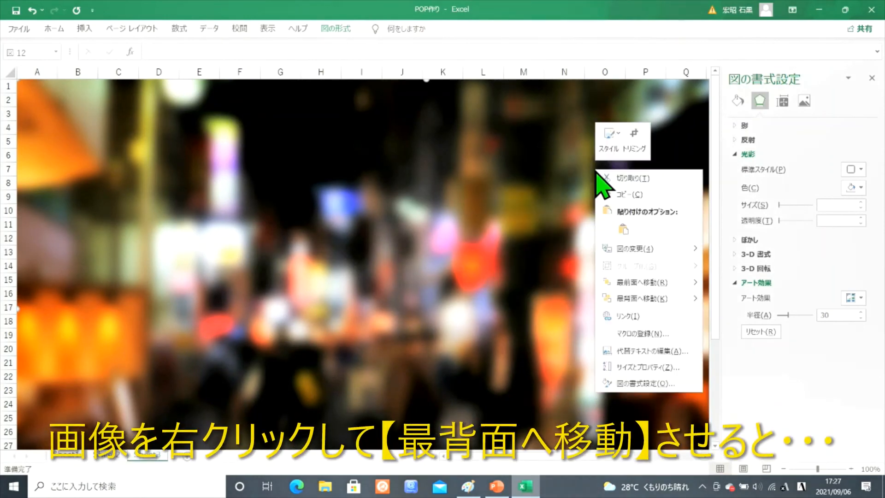
click(631, 299)
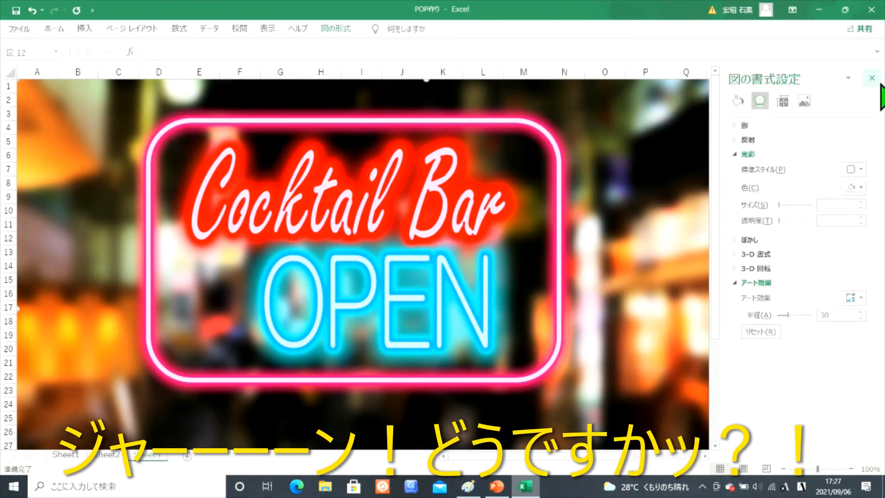
click(872, 78)
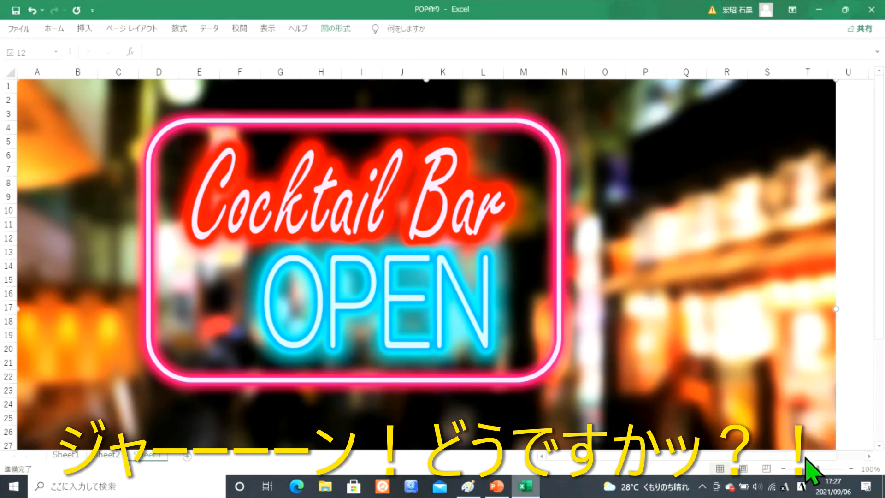
- Move the grouped neon sign to the upper-left area of the night street background
click(784, 469)
click(784, 469)
click(784, 470)
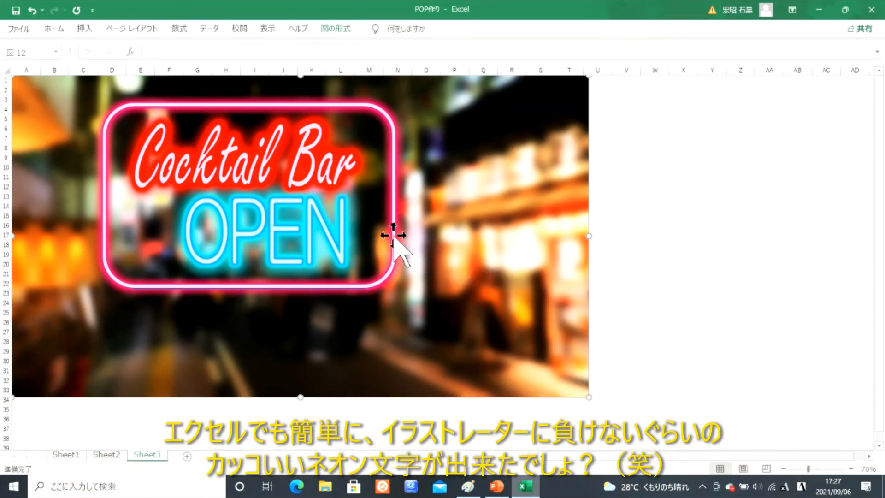
drag(393, 235, 324, 225)
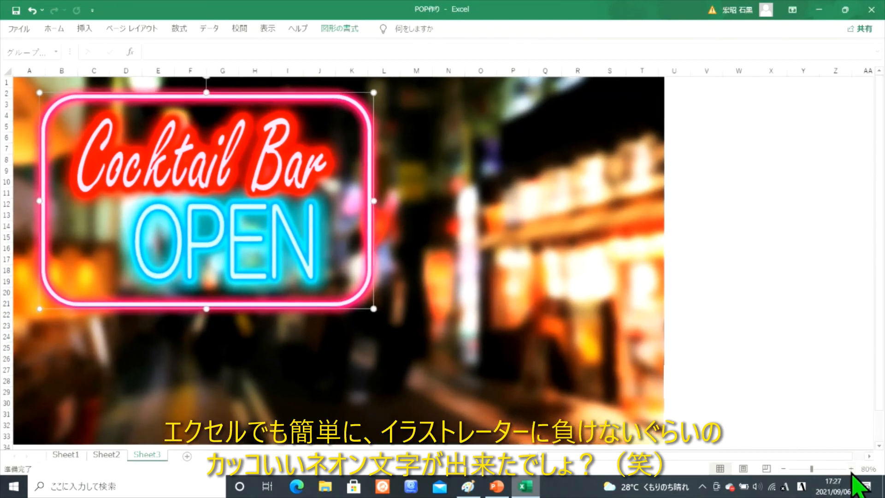
click(851, 468)
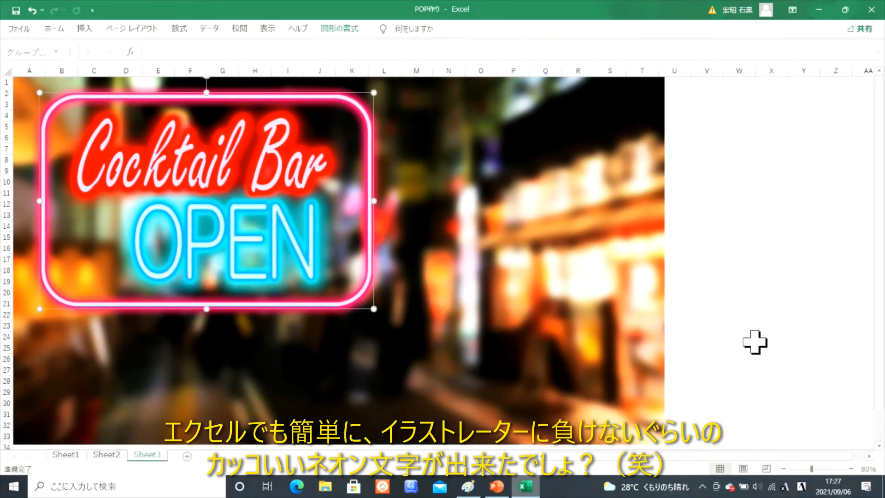